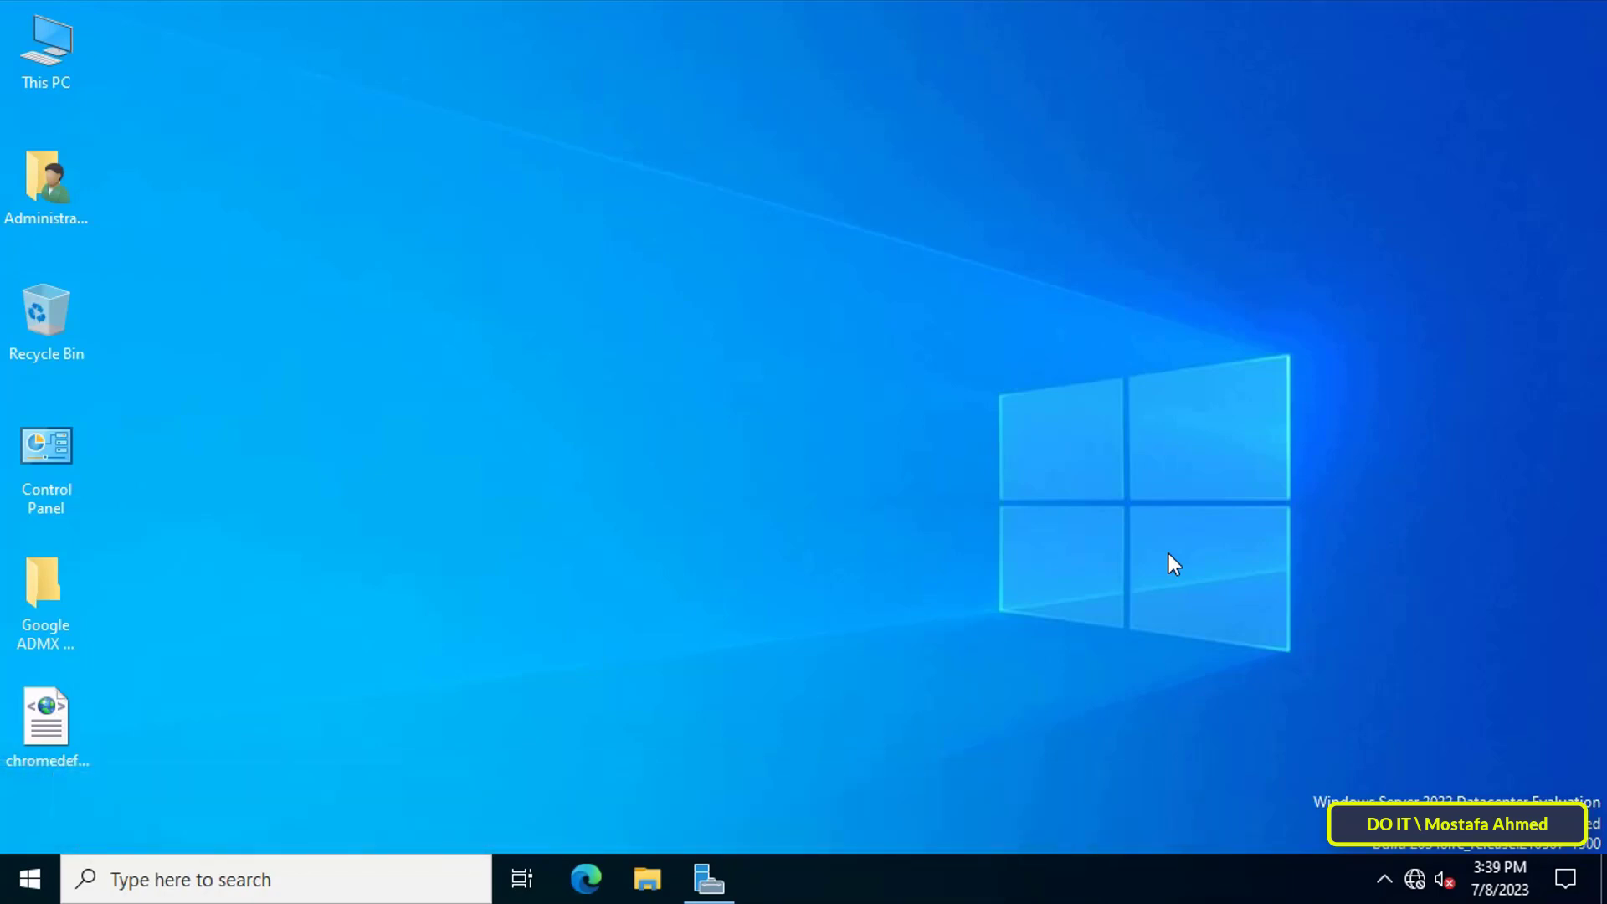
Create a new text document on the desktop and open it in Notepad.
right_click(837, 299)
mouse_move(918, 503)
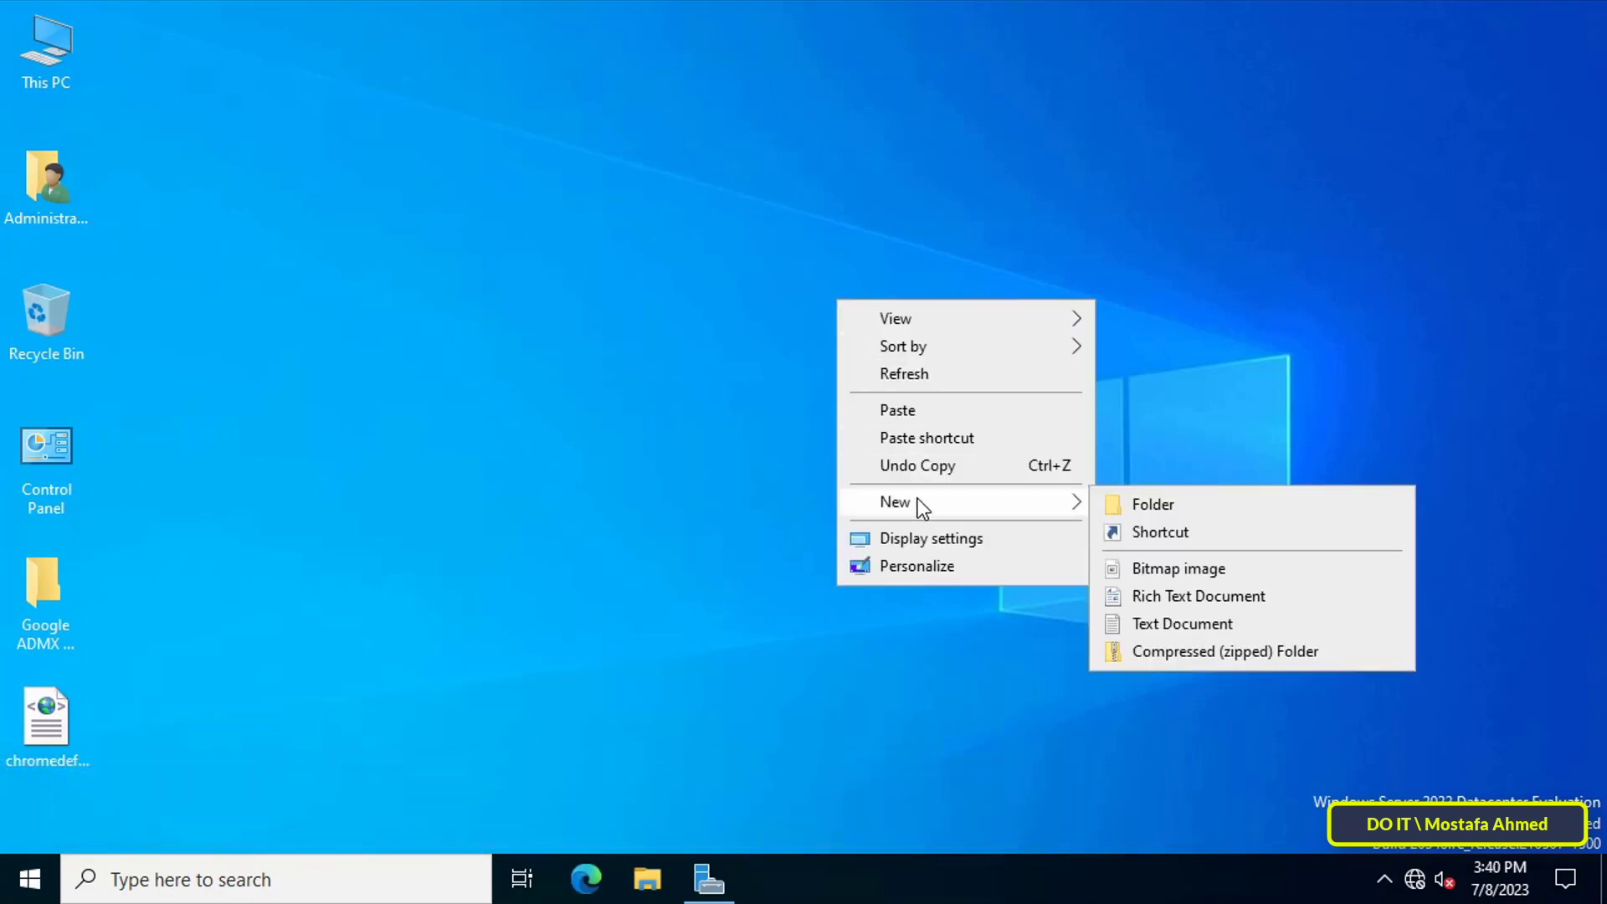
click(1149, 620)
key(Return)
double_click(894, 318)
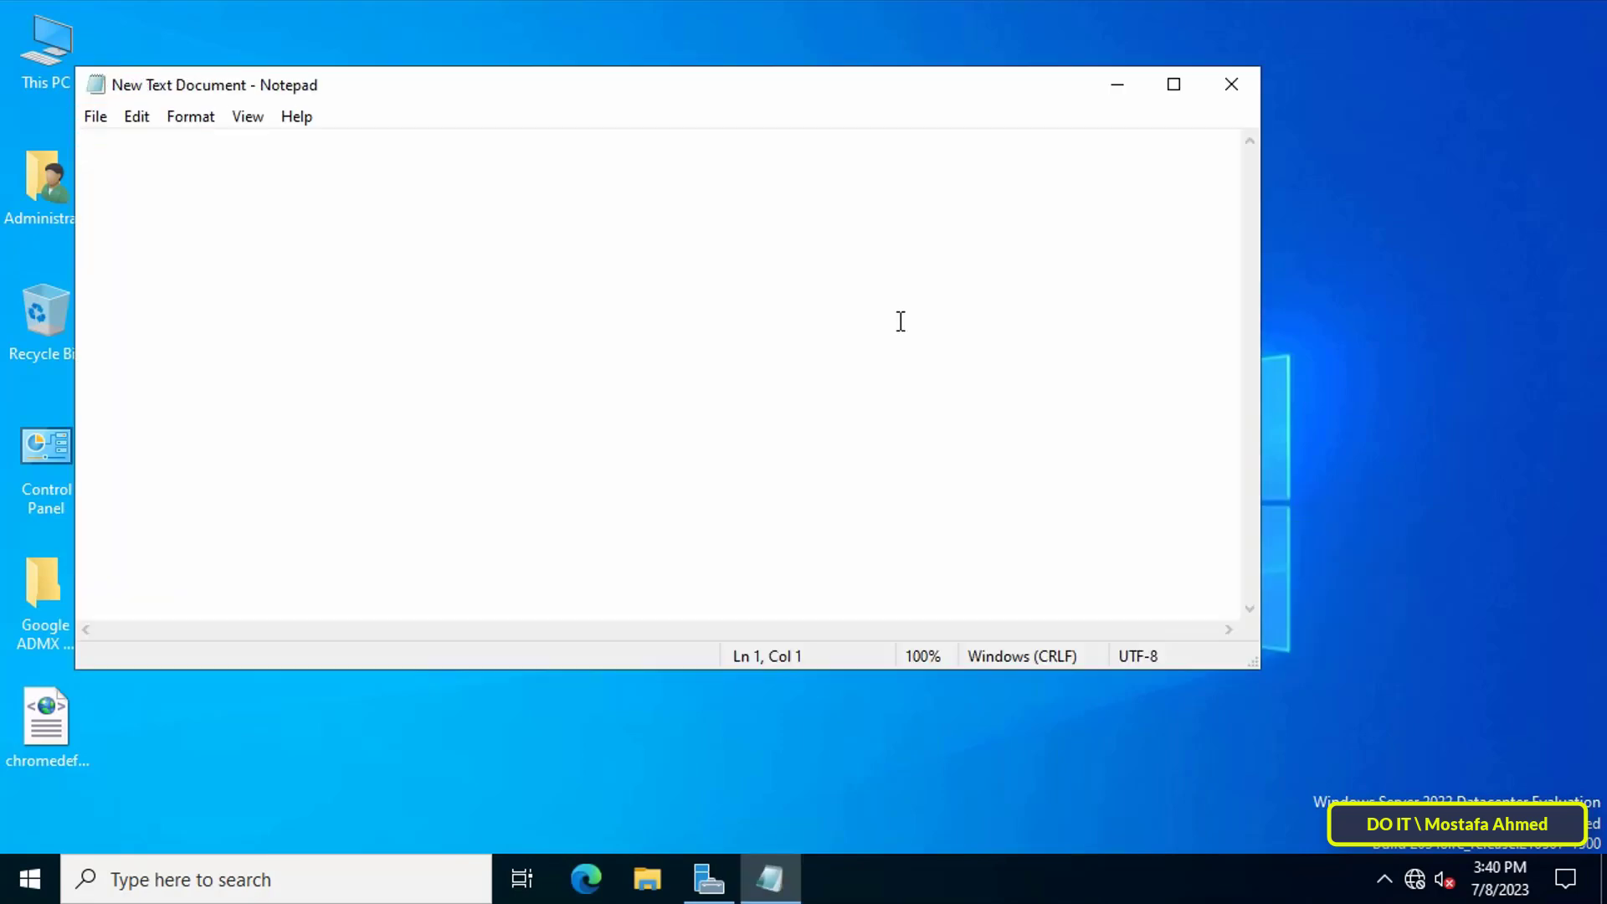
Write the line wscript.echo"Hello All Users" in the document.
text(wscrip)
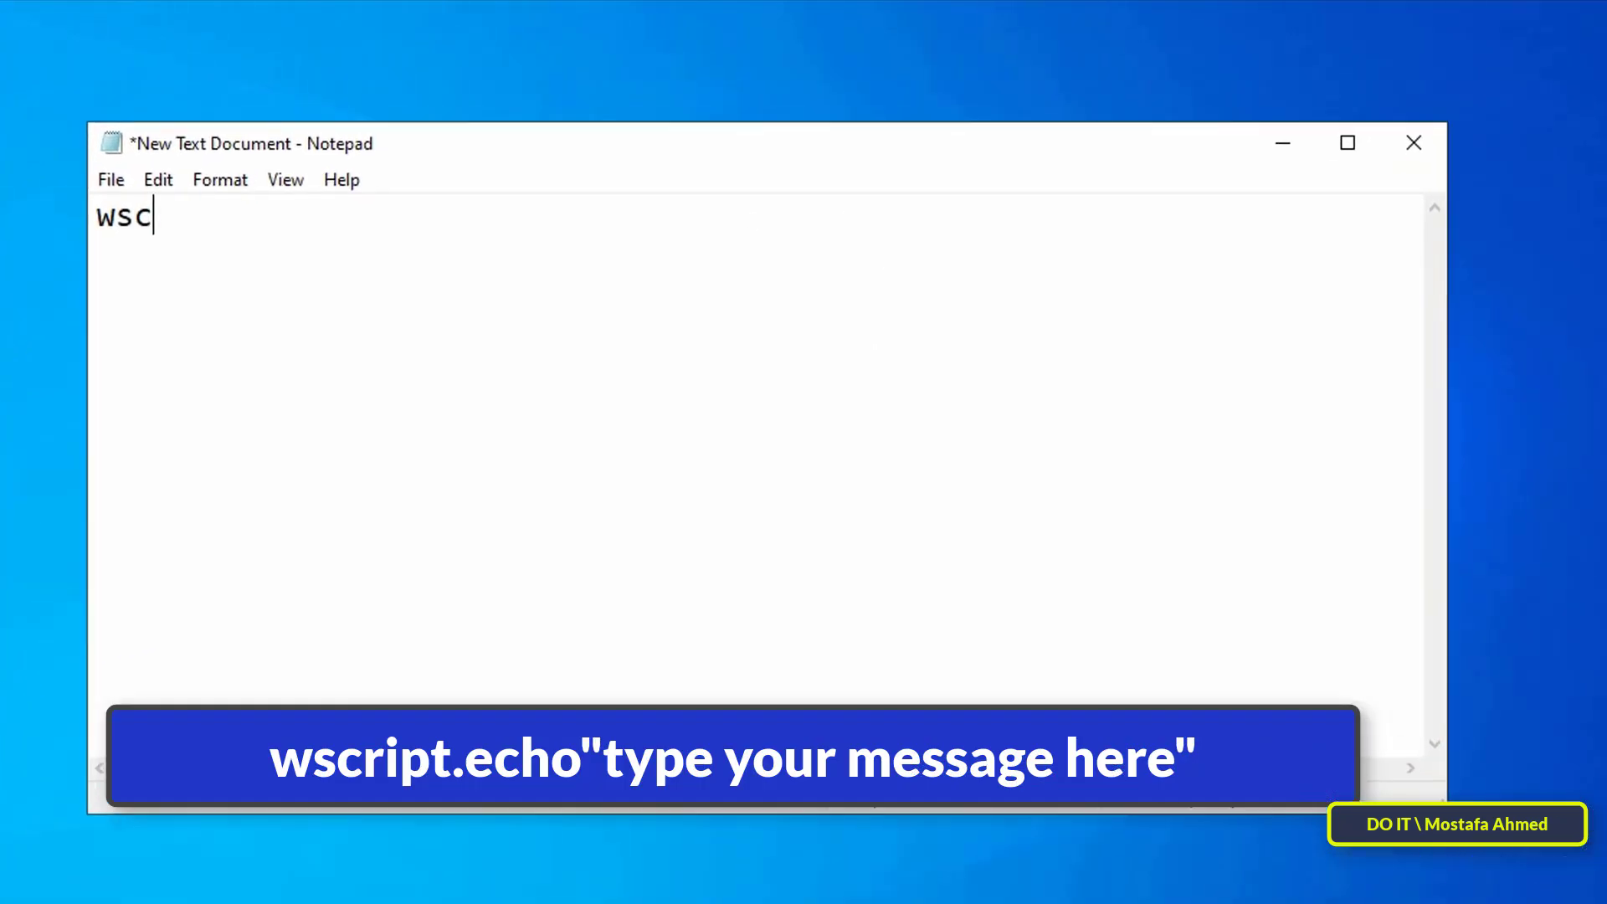
text(t.)
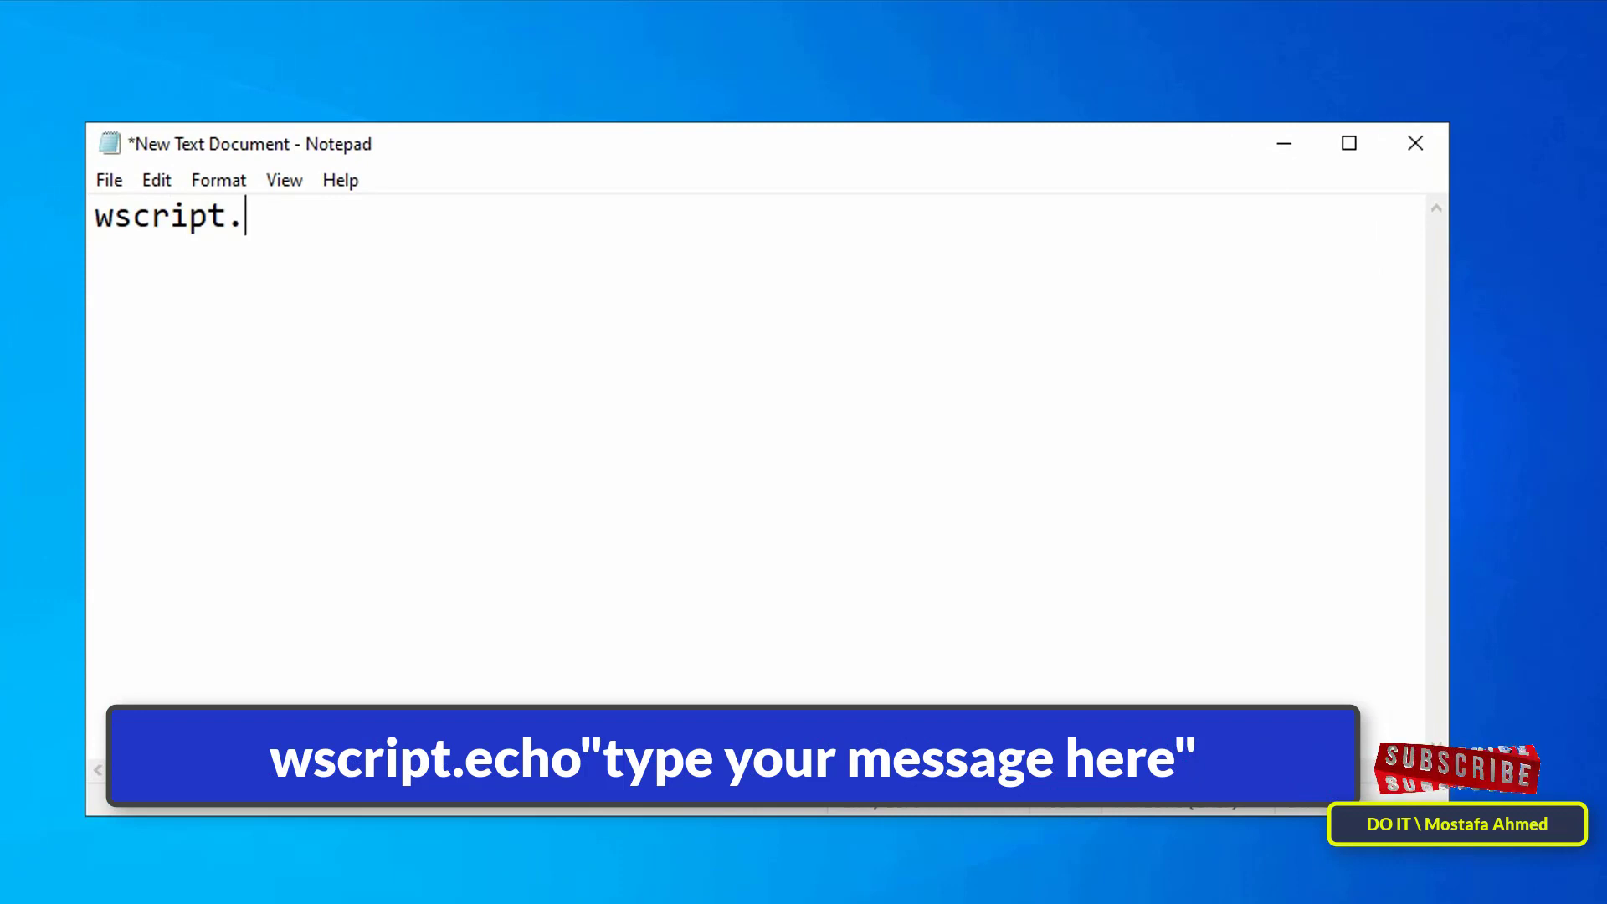
text(echo" ")
key(Left)
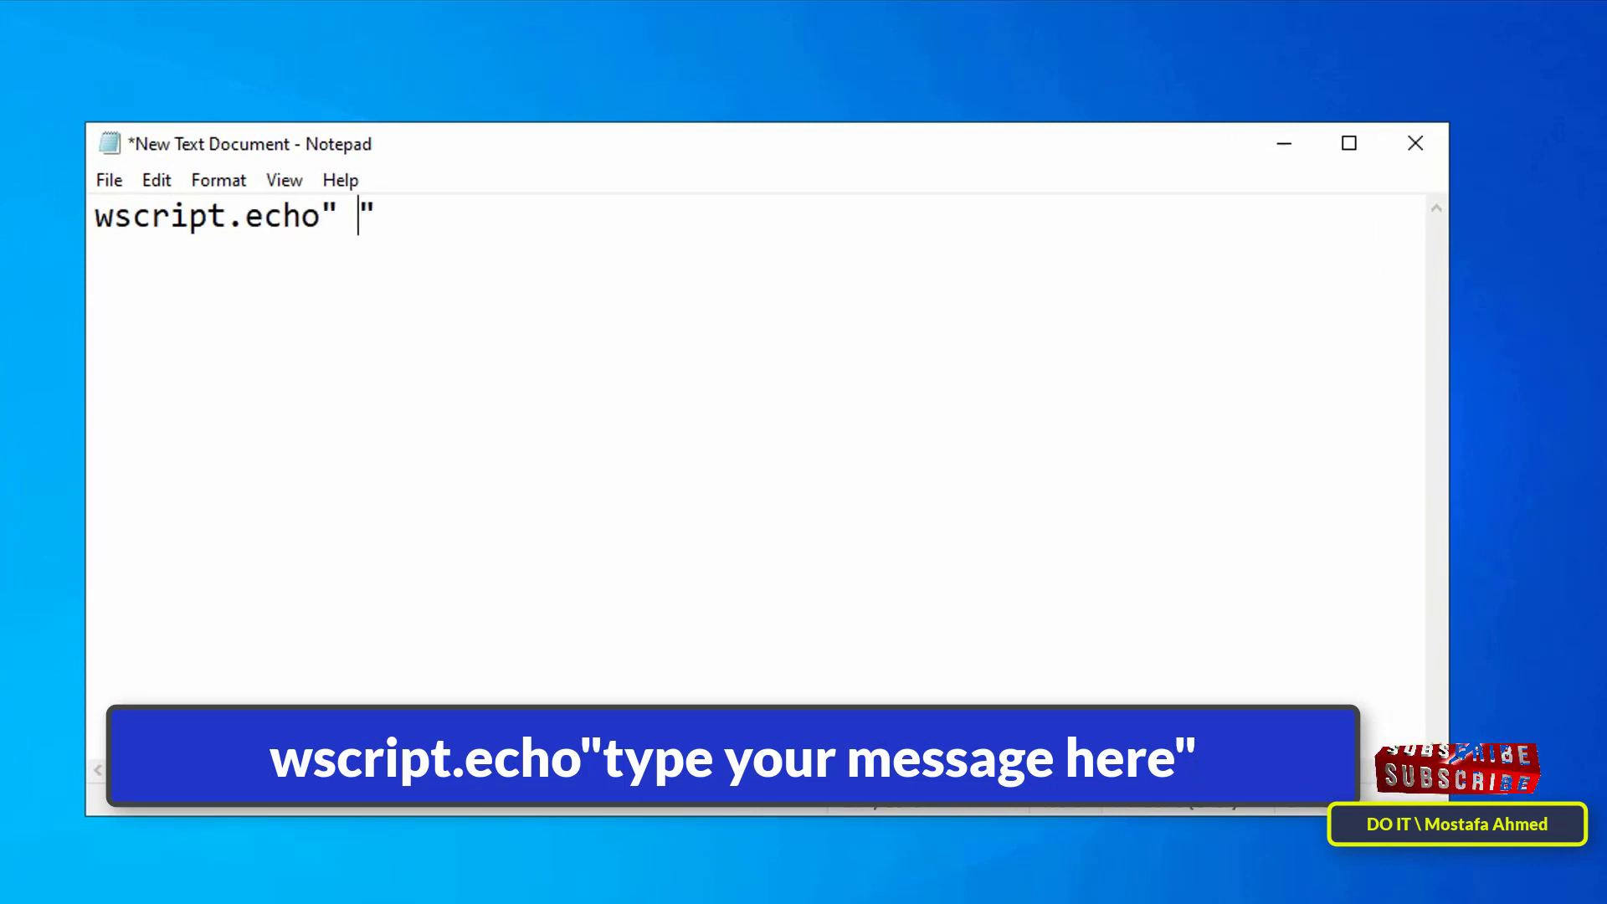
key(Left)
text(Hello)
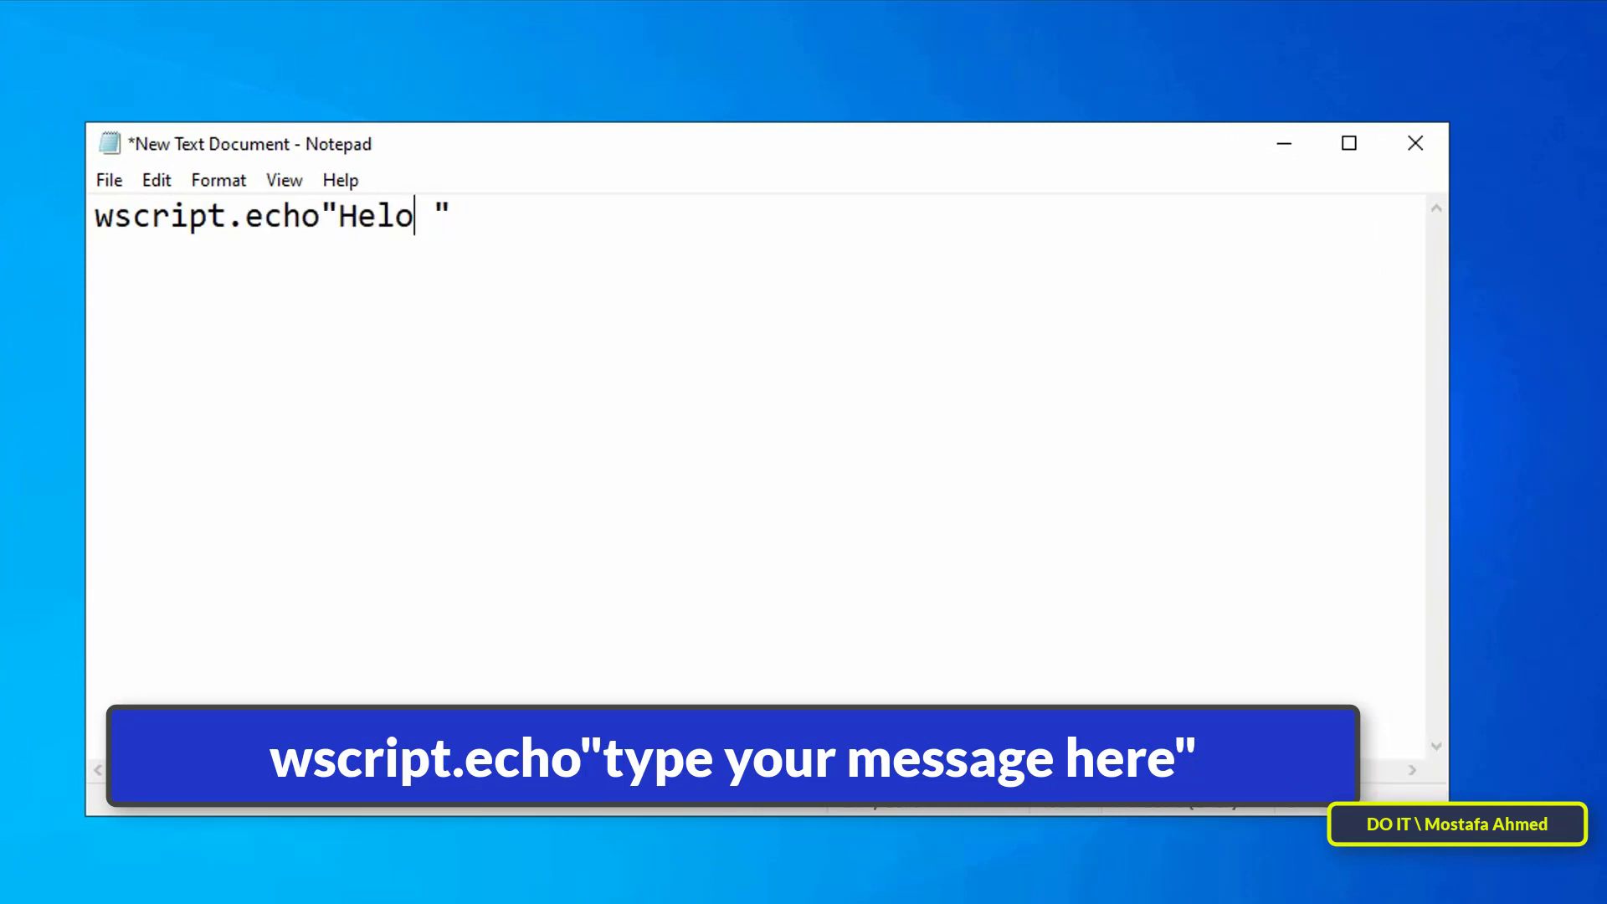
key(BackSpace)
text(lo All Users xxxxxxxxxx)
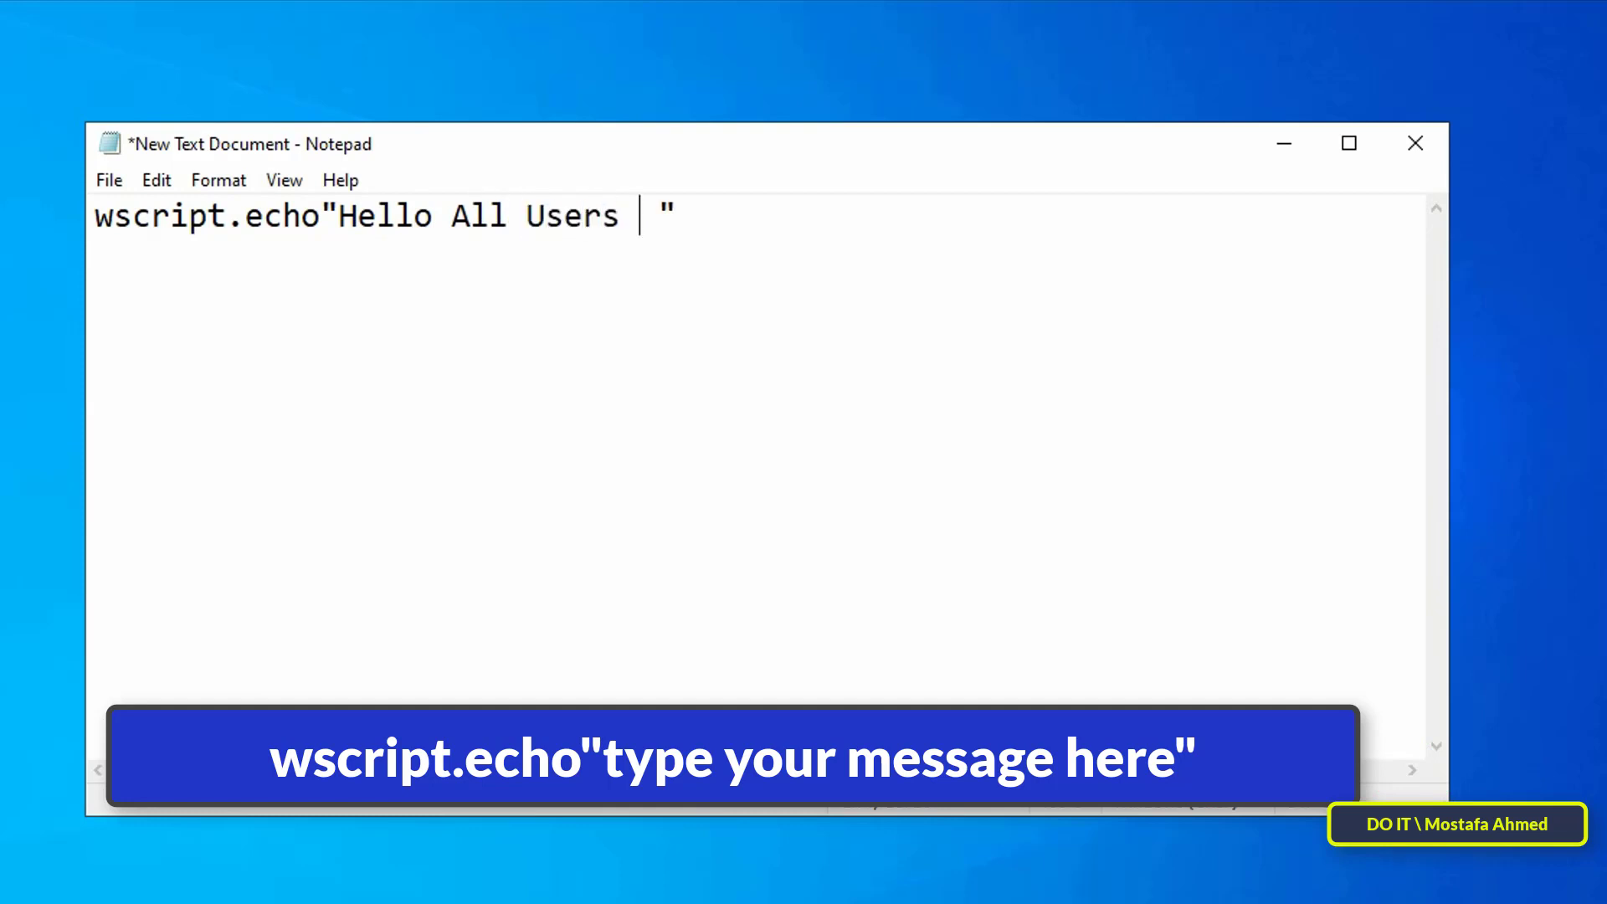
text(xxxxxxxx)
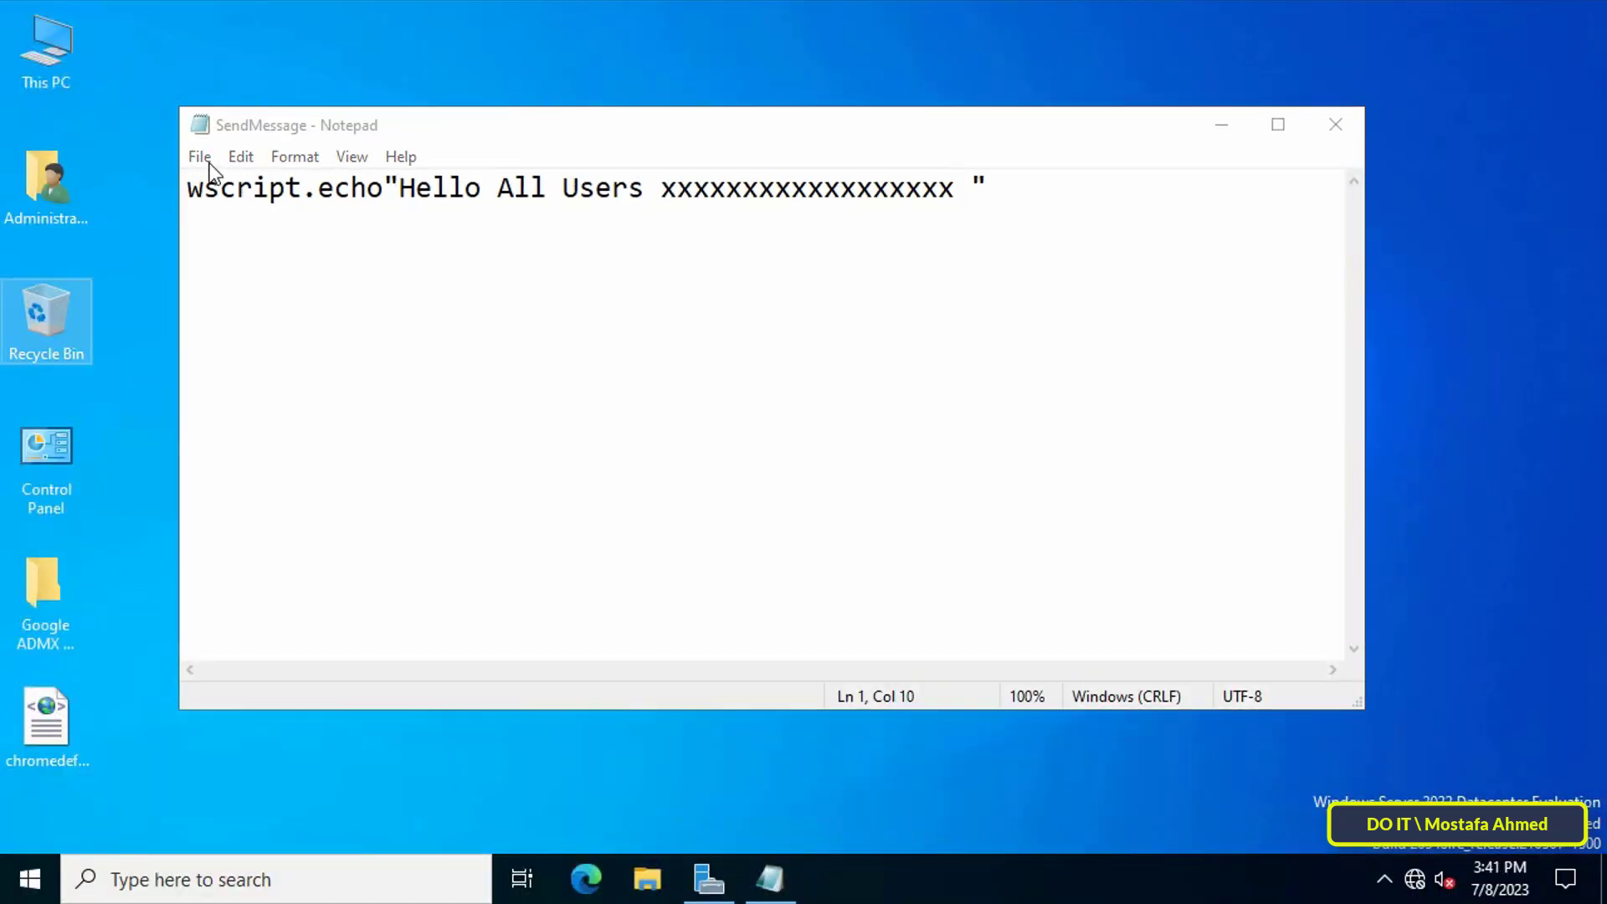
Save the script to the Desktop as SendMessage.vbs with file type All Files.
click(201, 157)
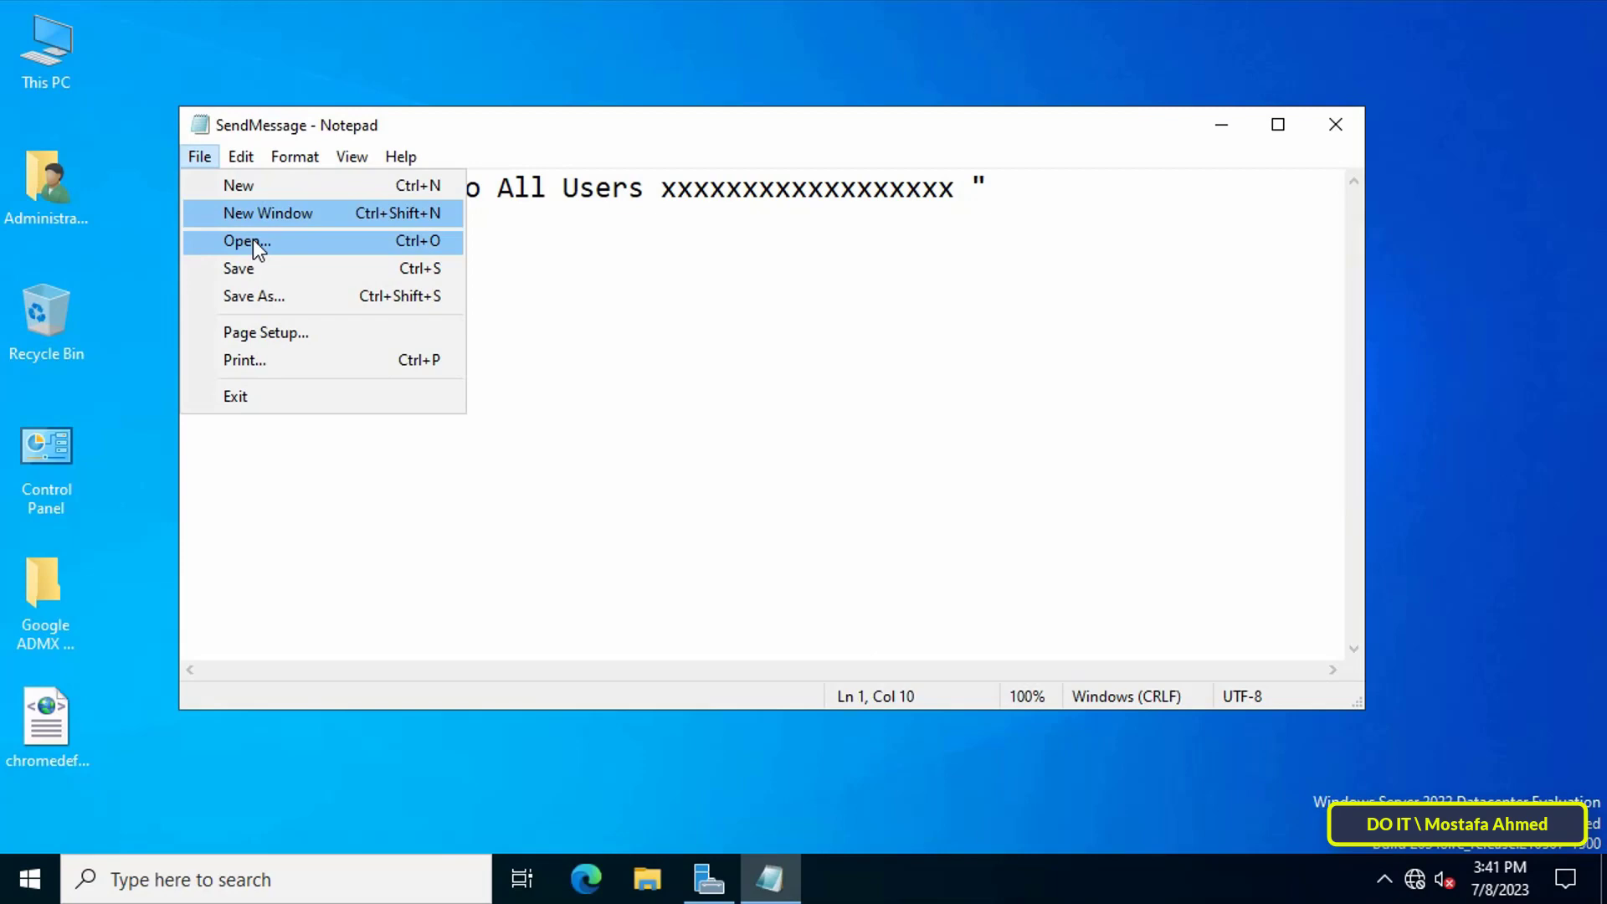
click(383, 295)
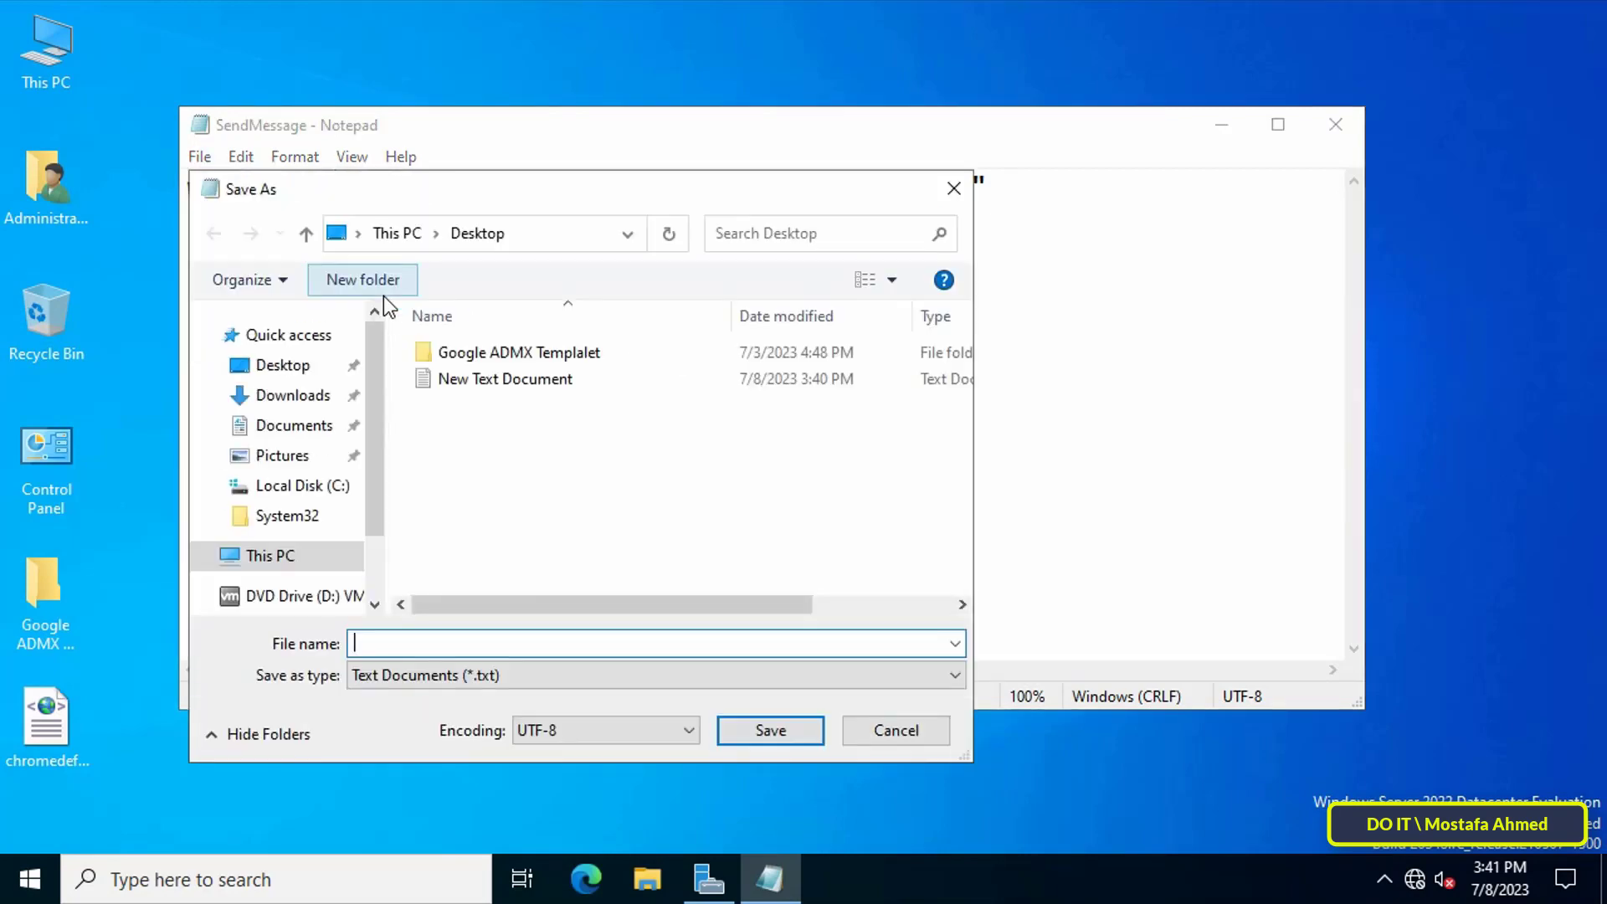
click(283, 365)
click(394, 644)
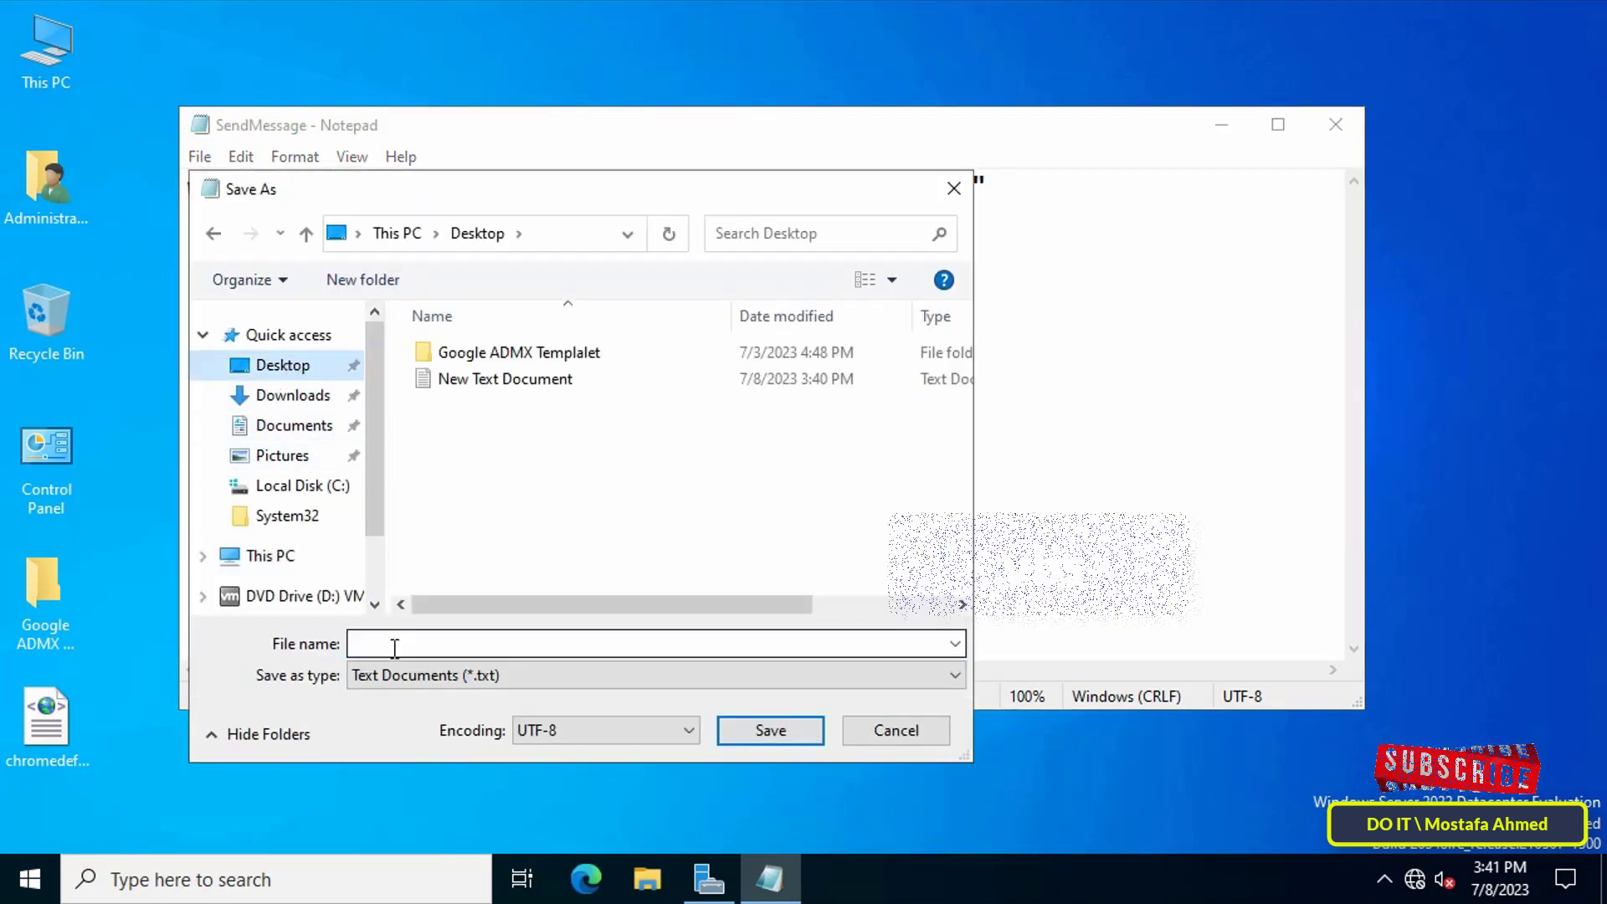
text(E)
key(BackSpace)
text(Se)
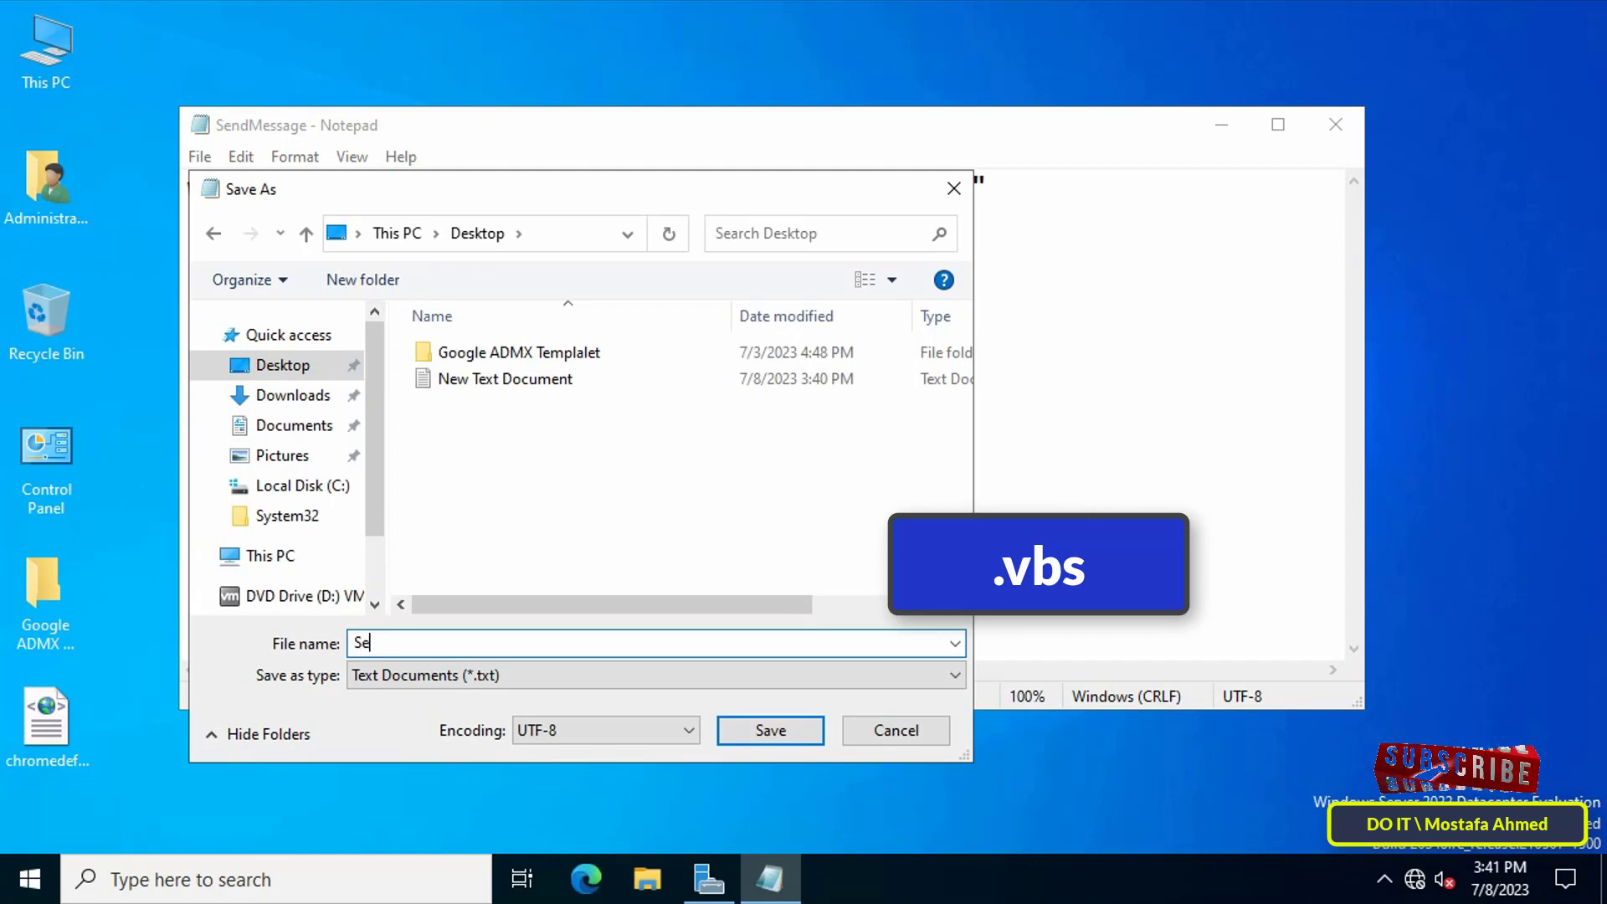
text(ndM)
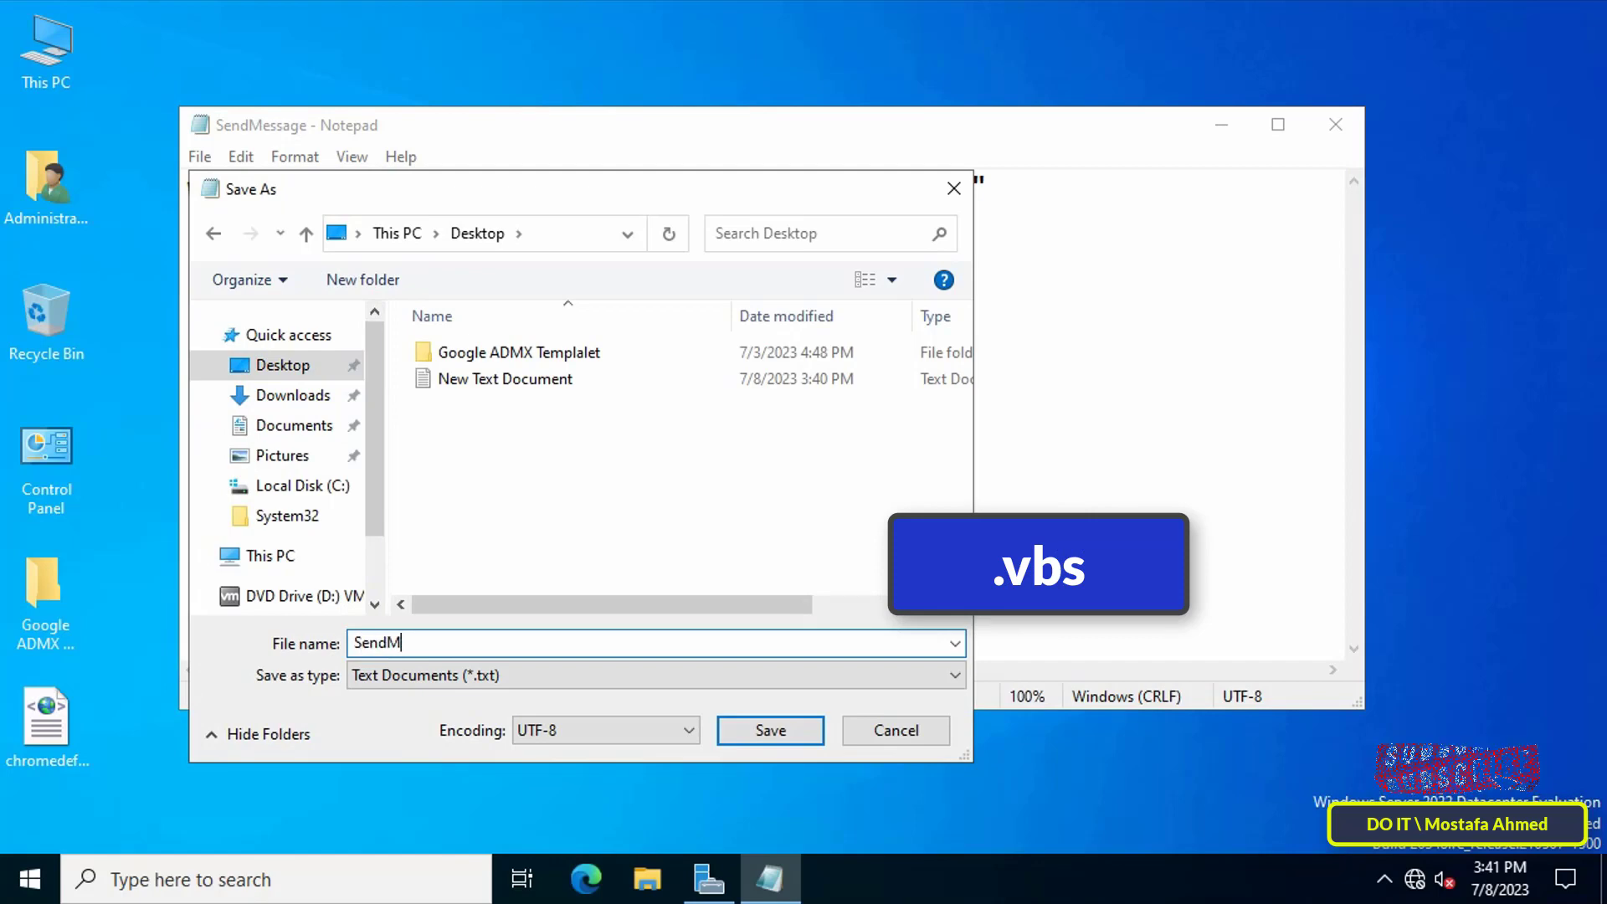
text(essage.v)
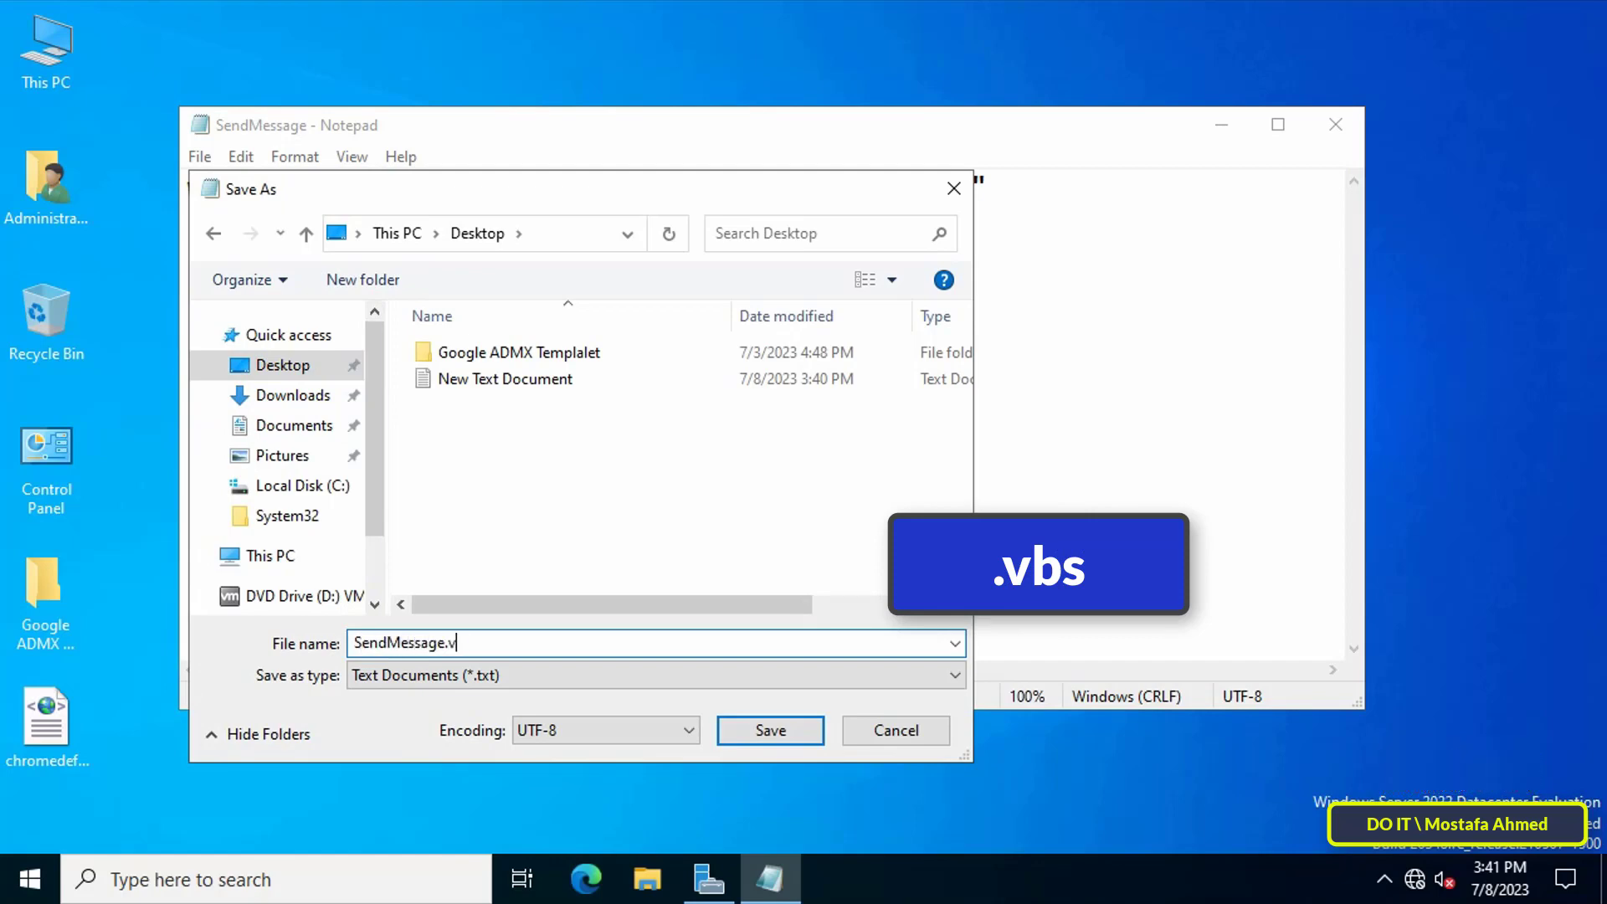
text(bs)
drag(444, 642, 473, 643)
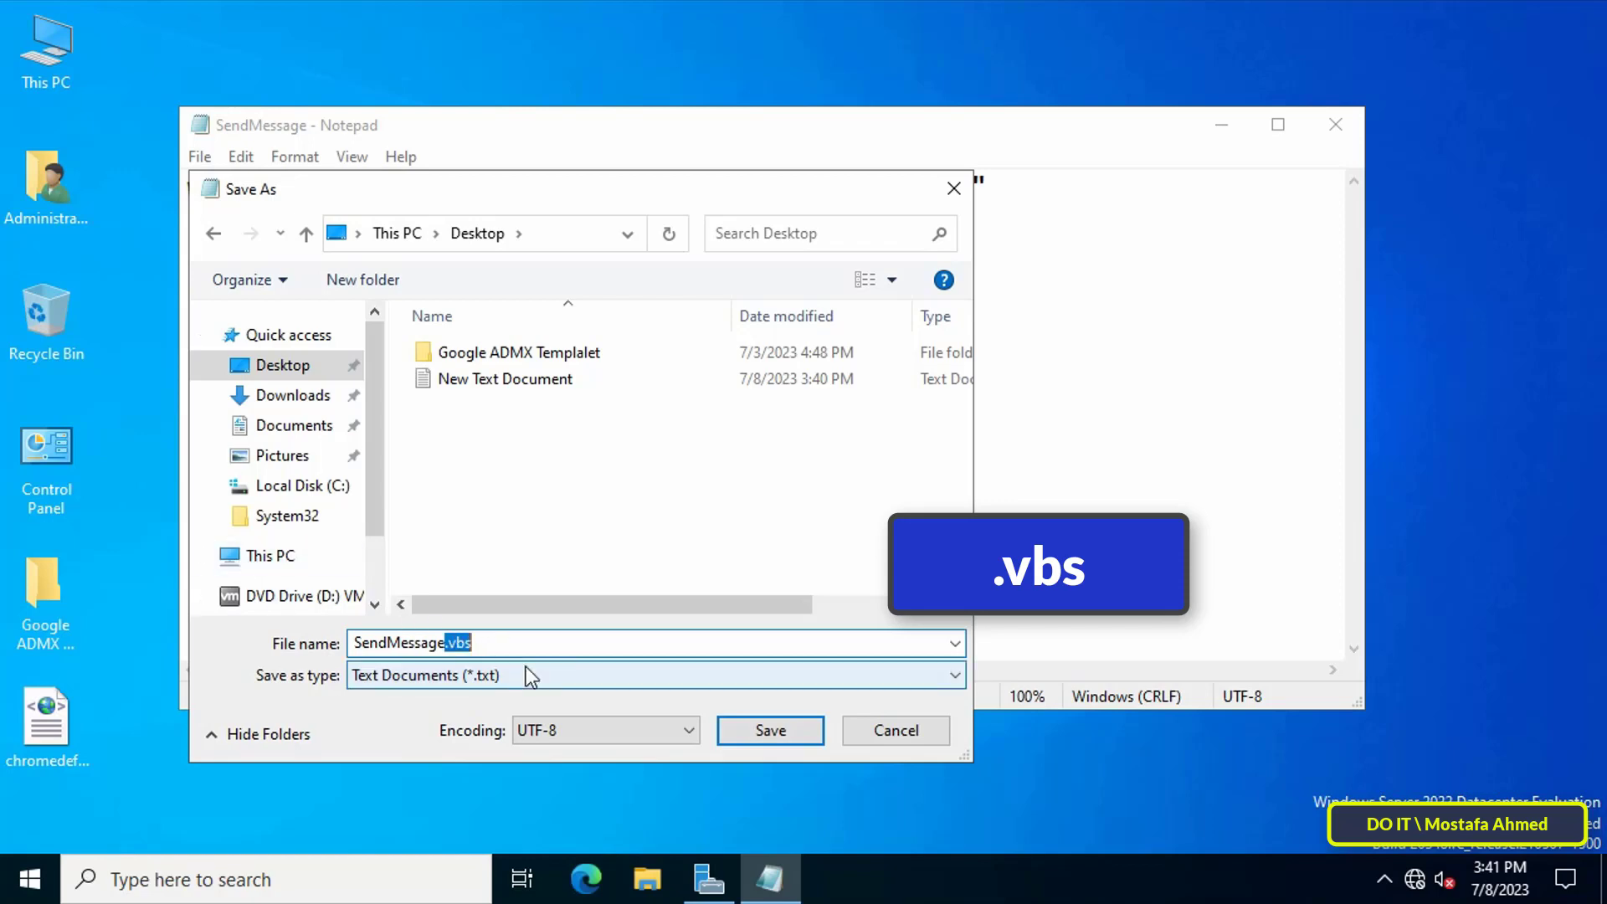
click(735, 678)
click(526, 717)
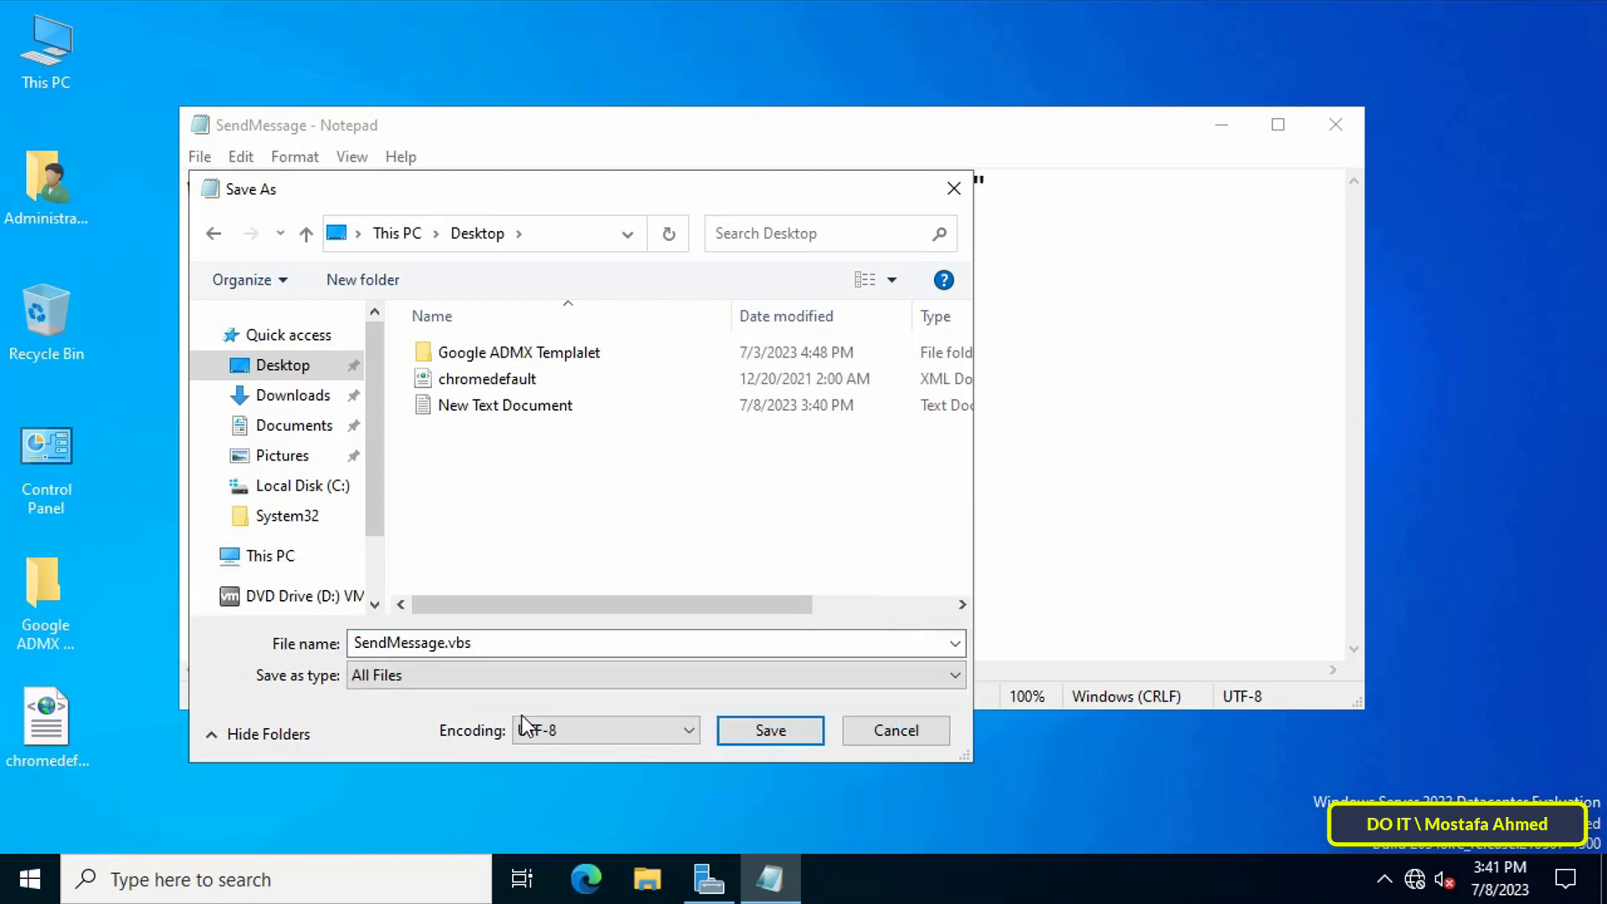
click(780, 730)
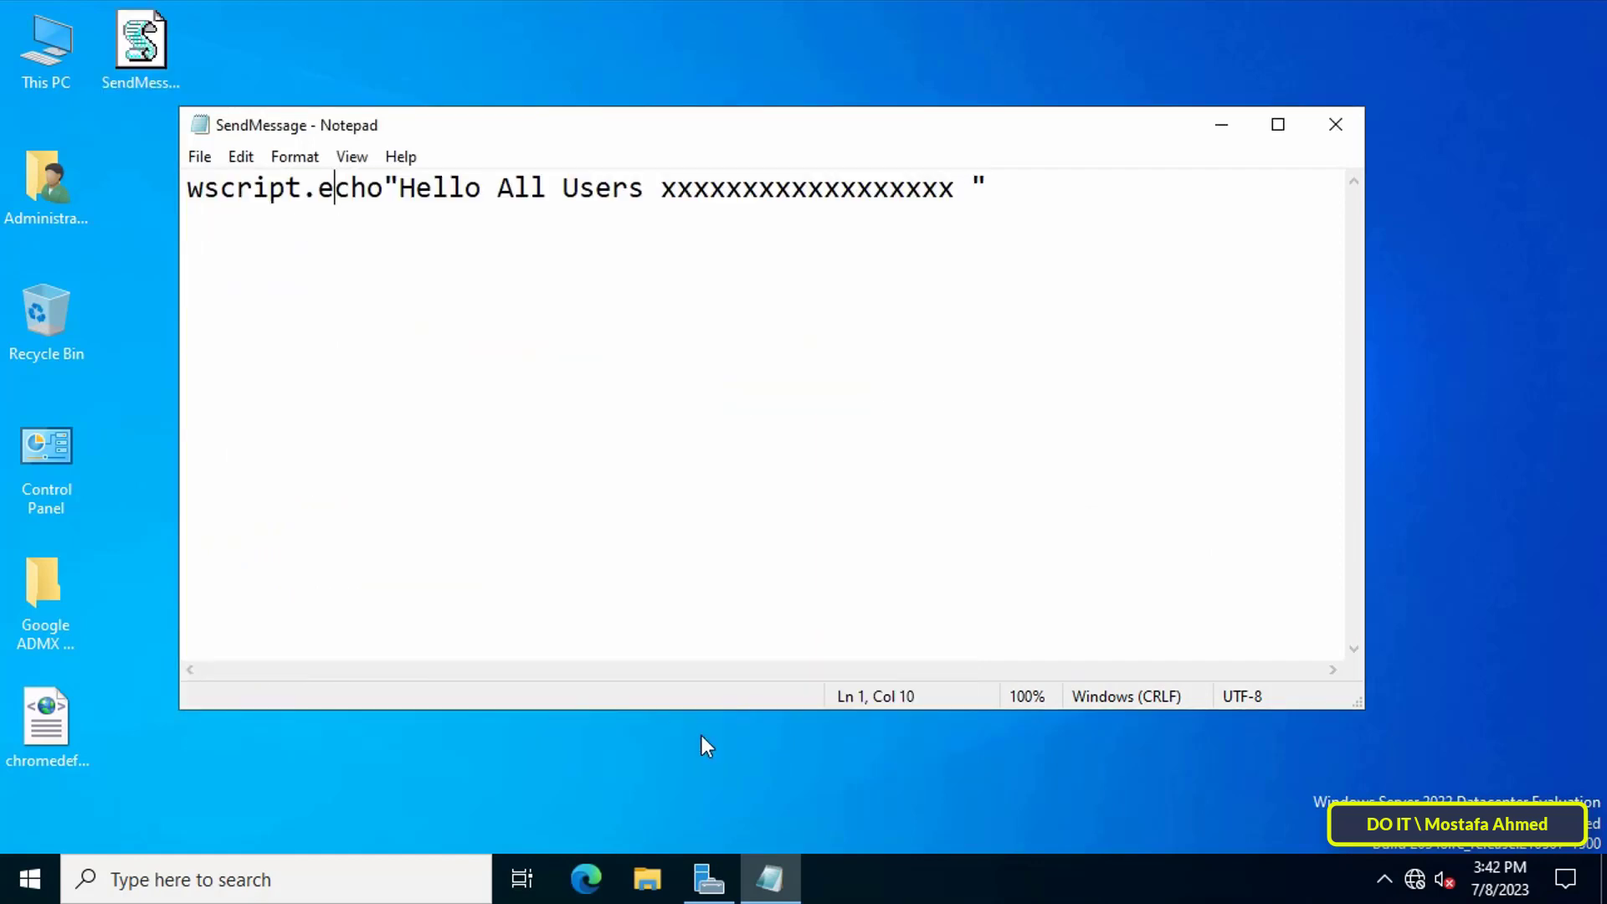
Close Notepad and copy the SendMessage.vbs file from the desktop.
click(1336, 124)
click(171, 77)
right_click(145, 50)
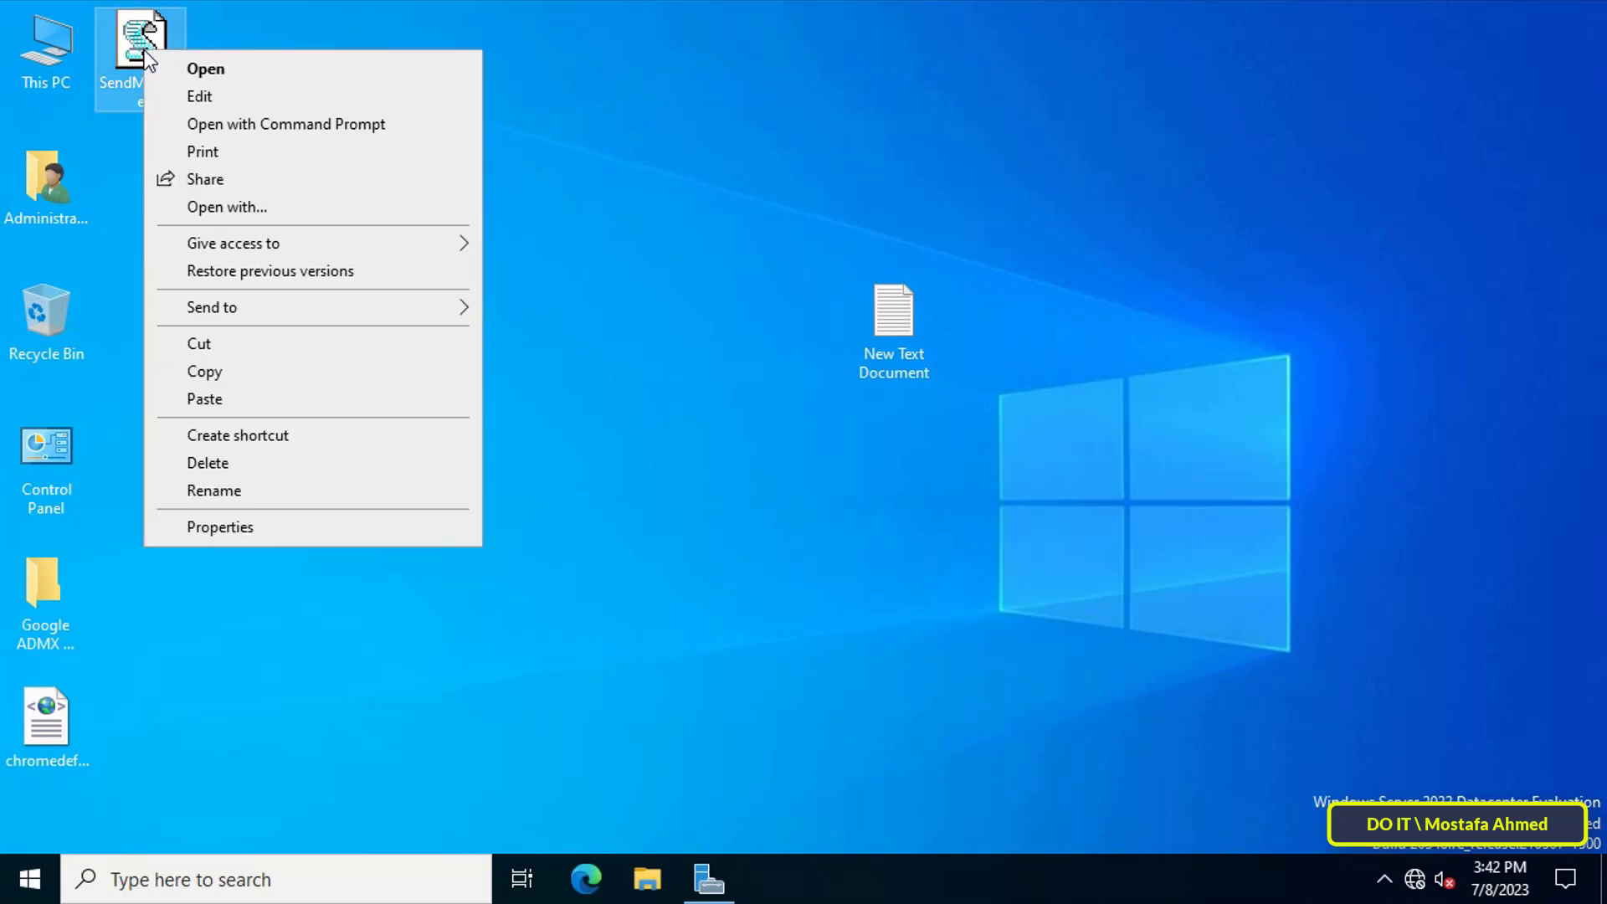
click(204, 370)
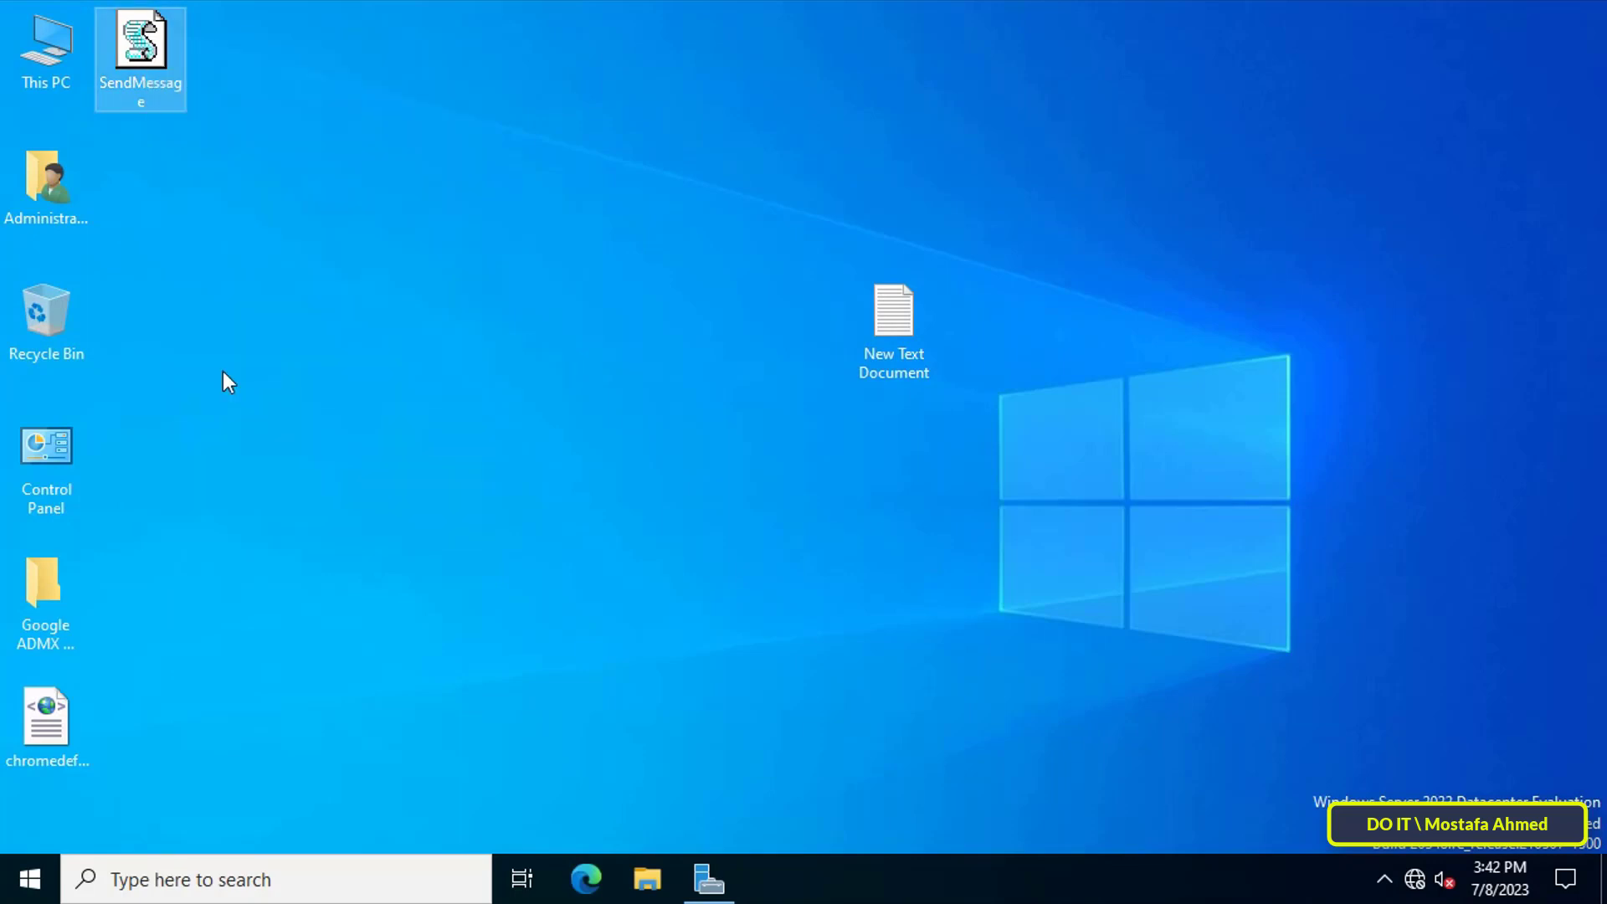
Launch Group Policy Management from the Server Manager Tools menu.
click(709, 878)
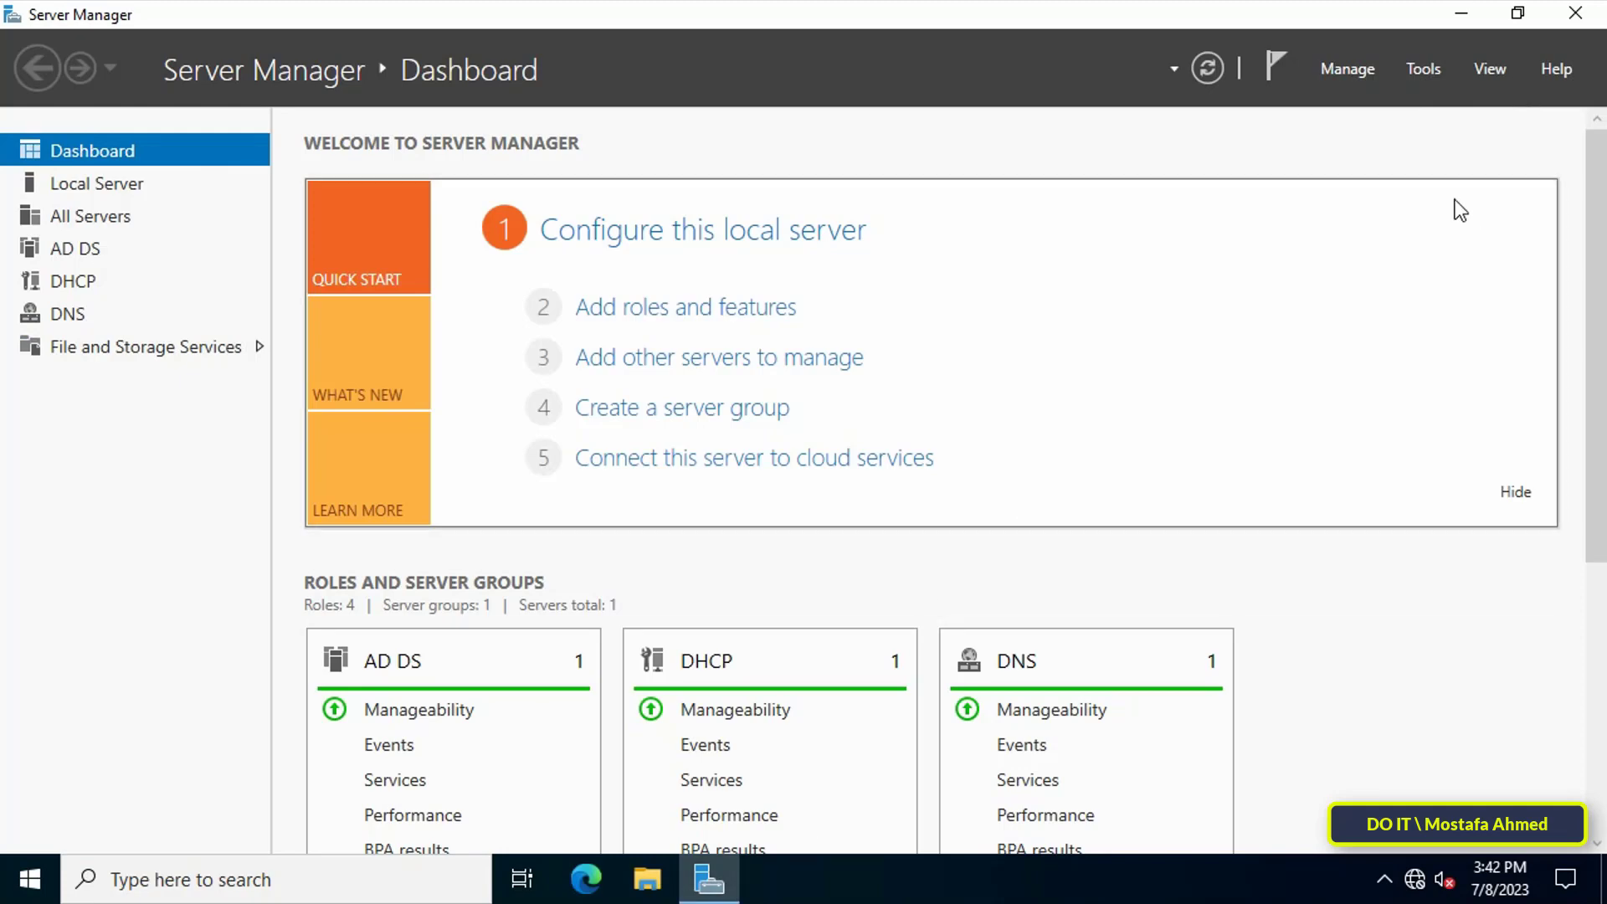
click(1420, 70)
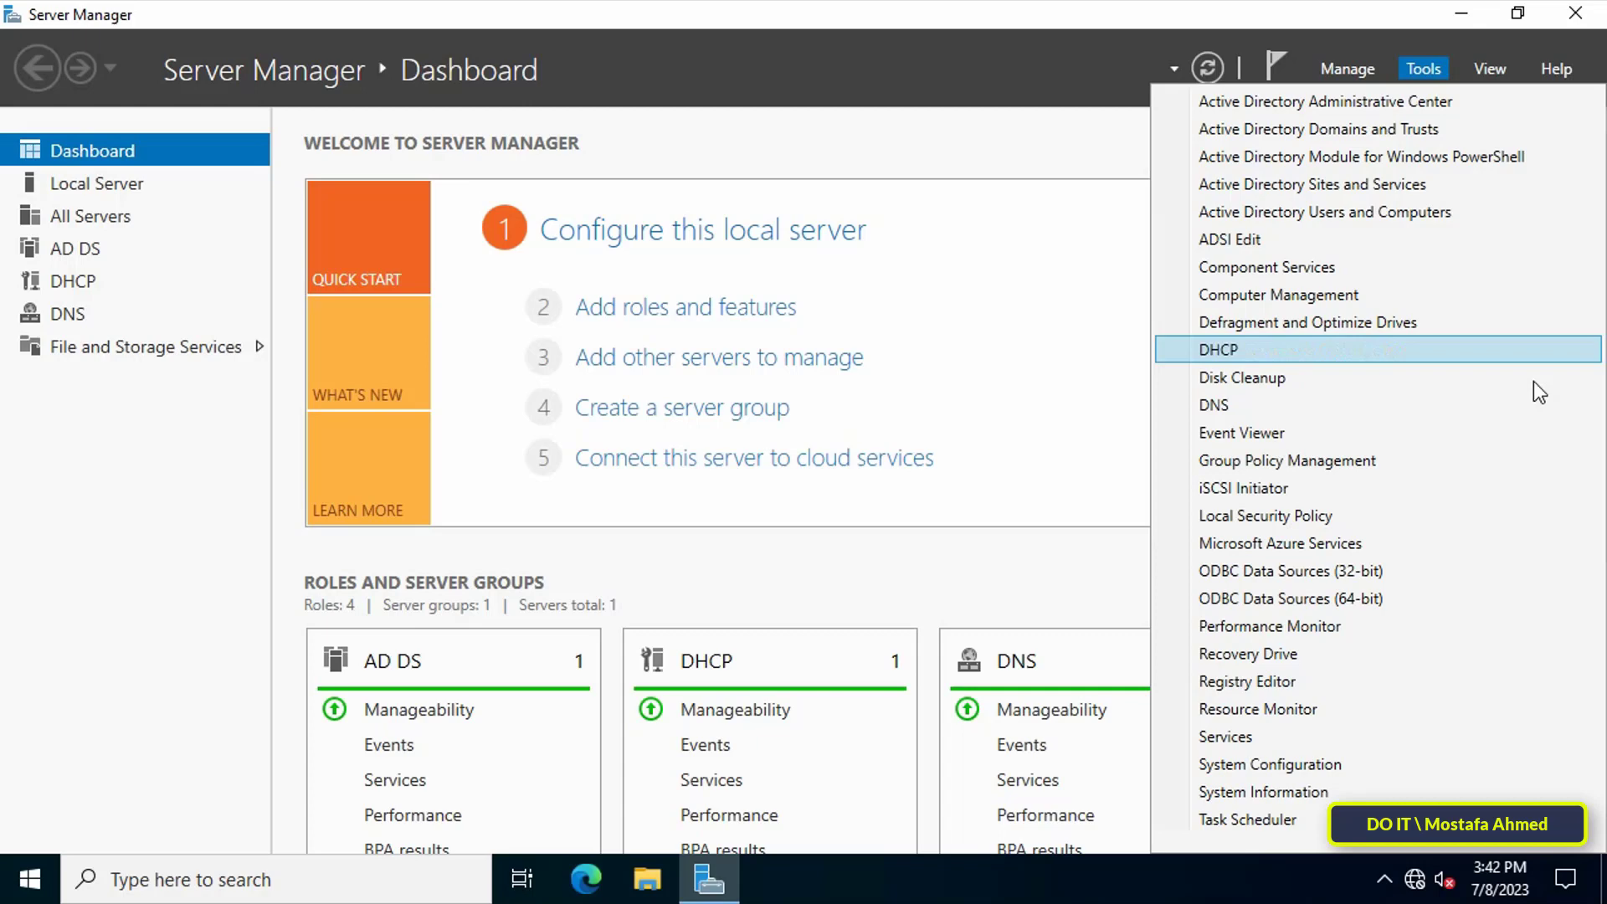
click(1553, 459)
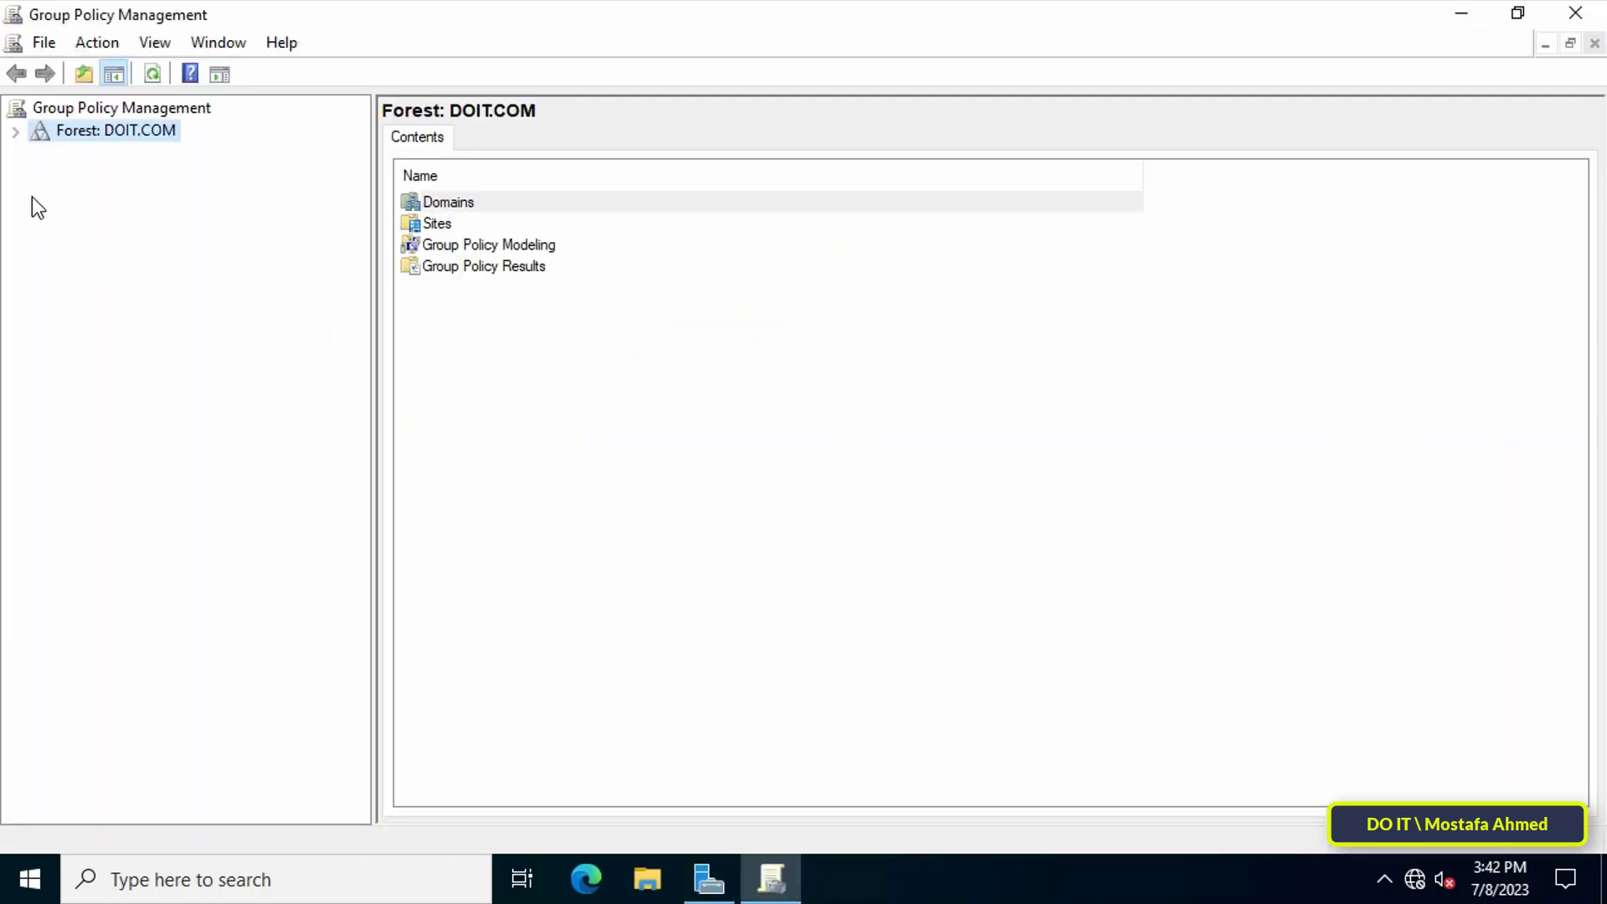
Expand the DOIT.COM forest and domain to select the Test OU.
click(16, 133)
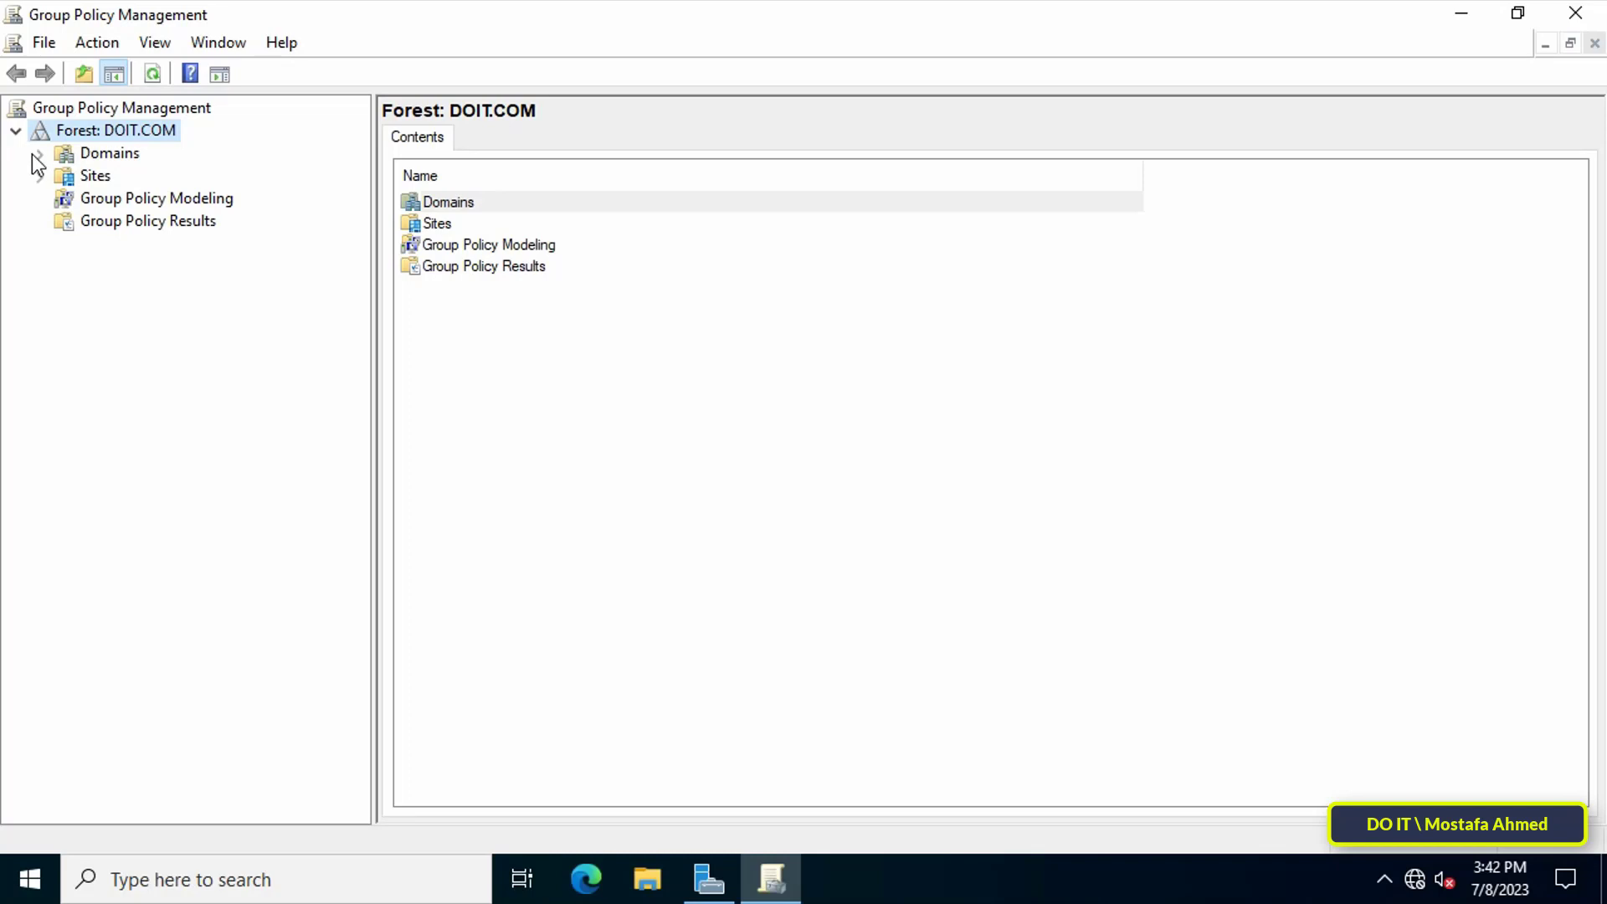
click(38, 154)
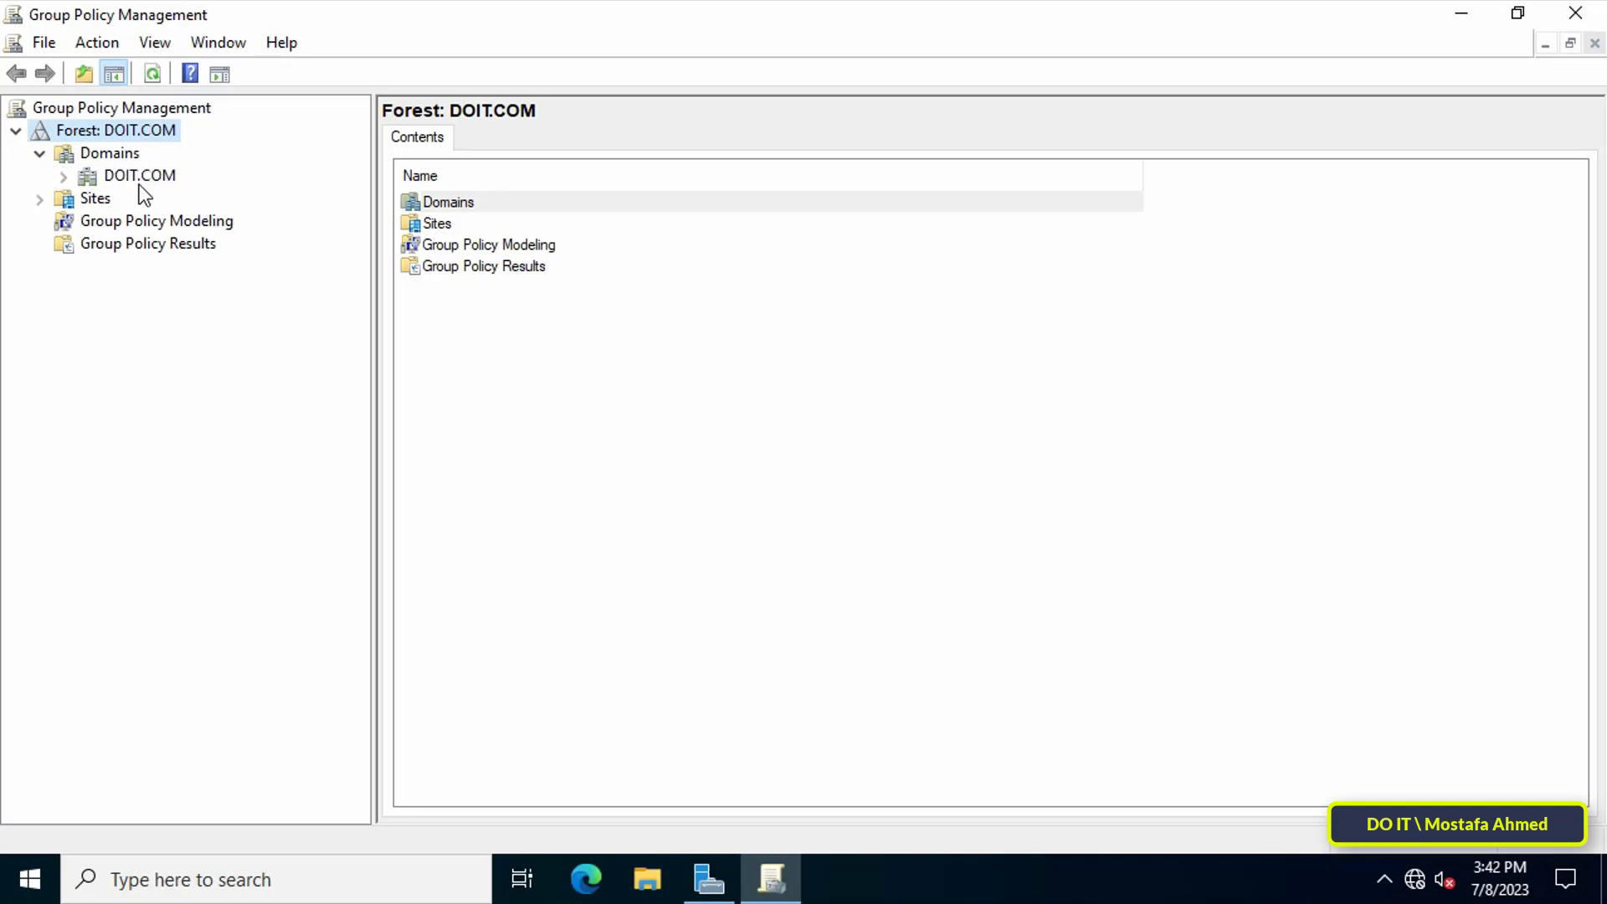
click(140, 176)
click(66, 180)
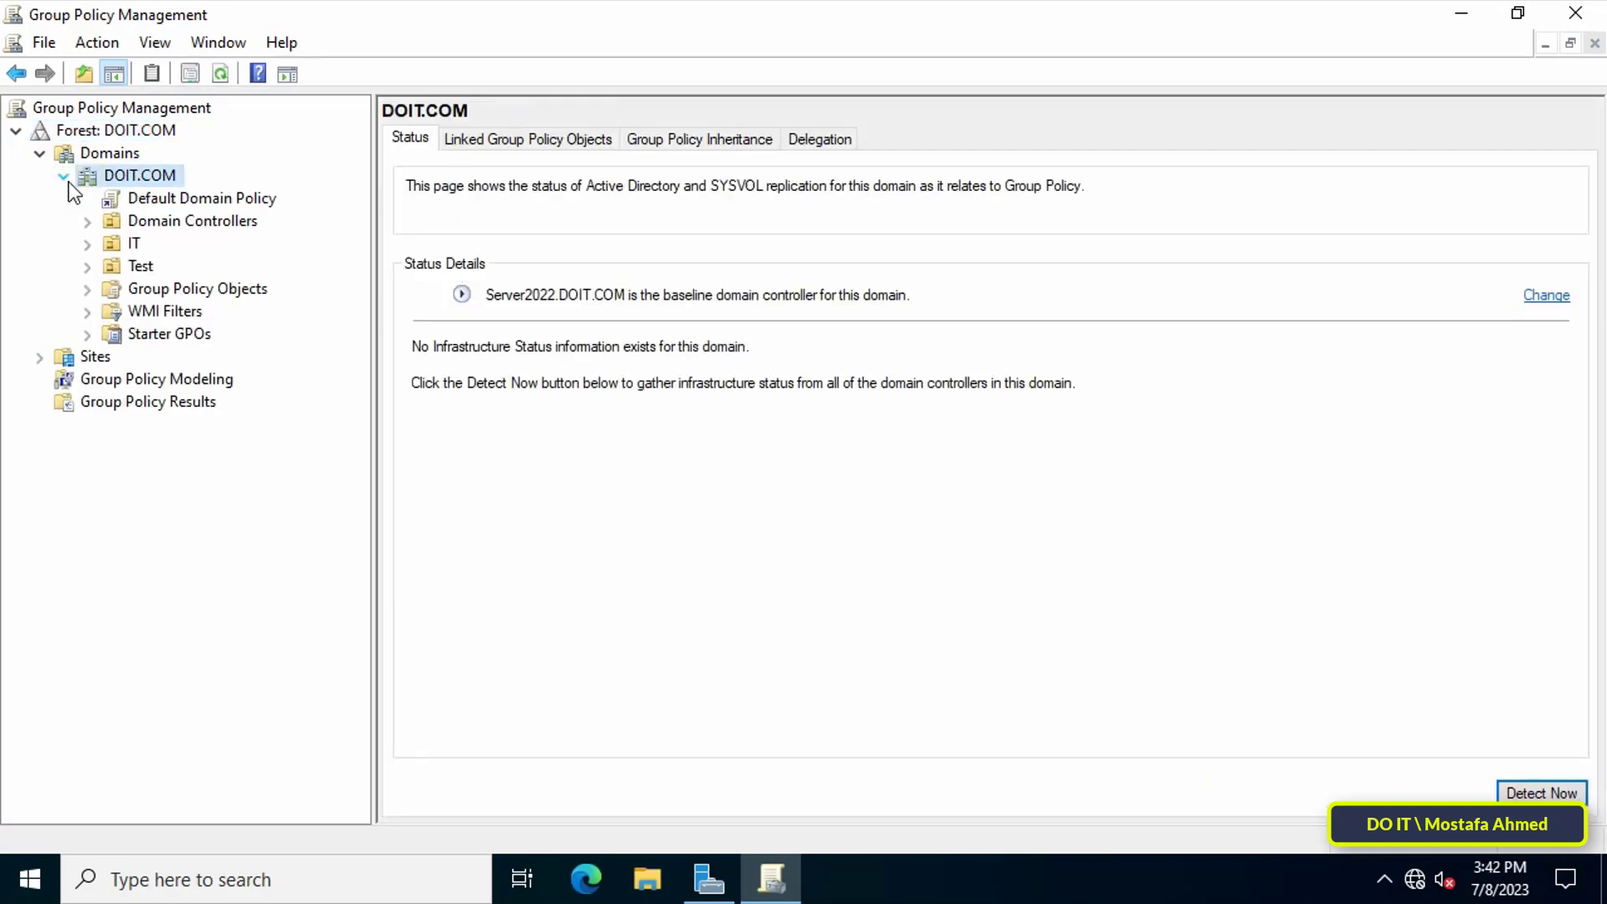
click(136, 266)
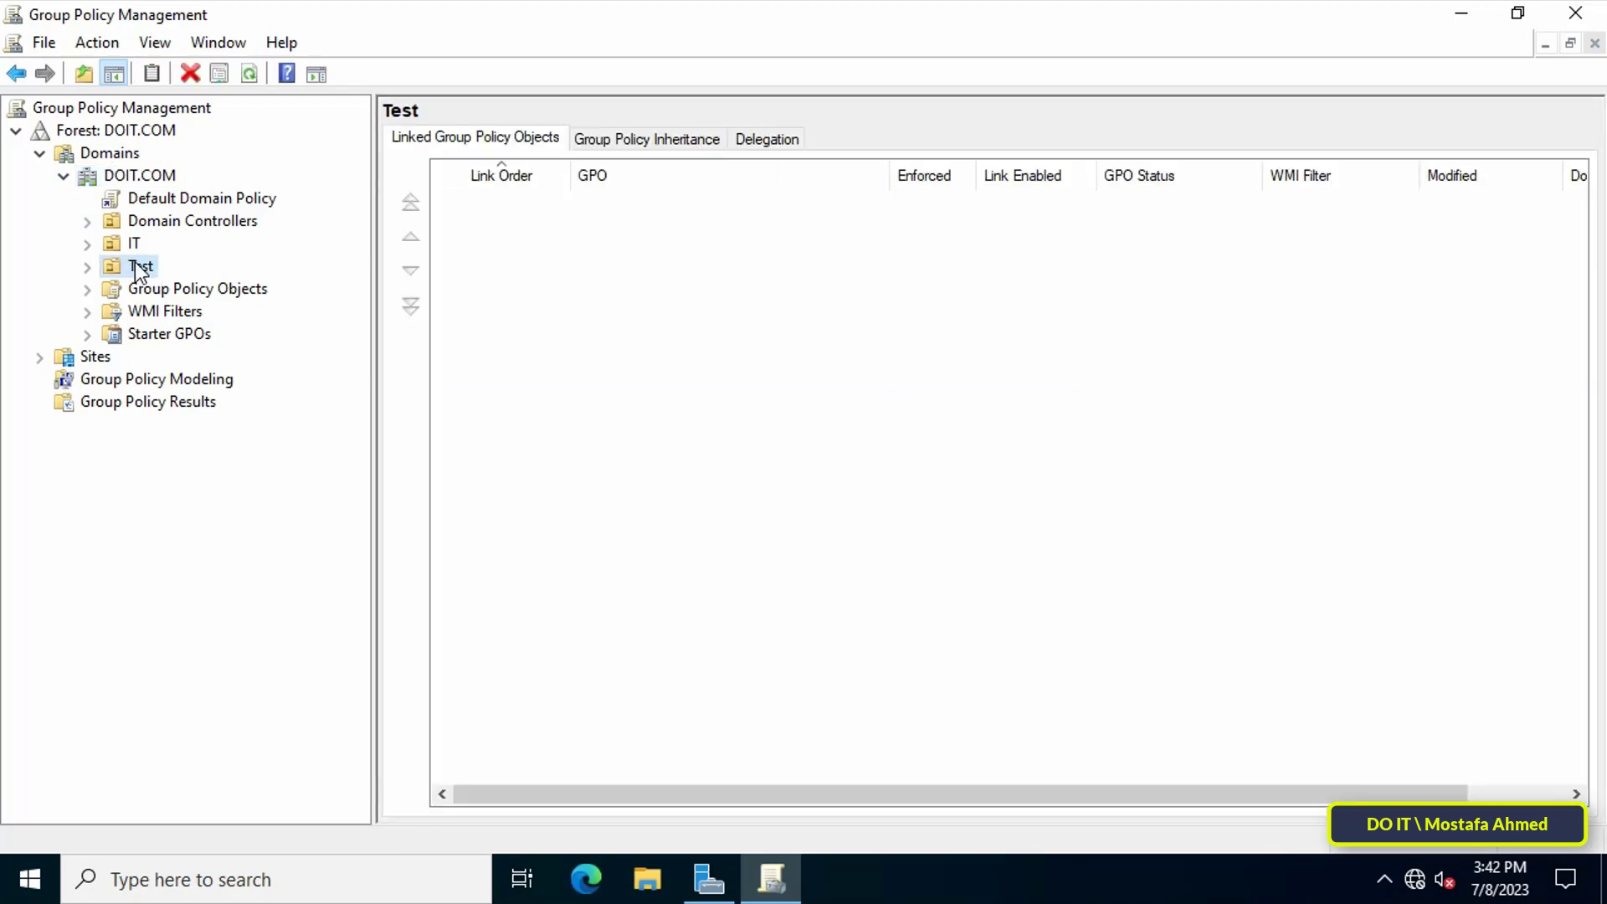
Create a GPO named 'Send Message For All Users' linked to Test.
right_click(139, 268)
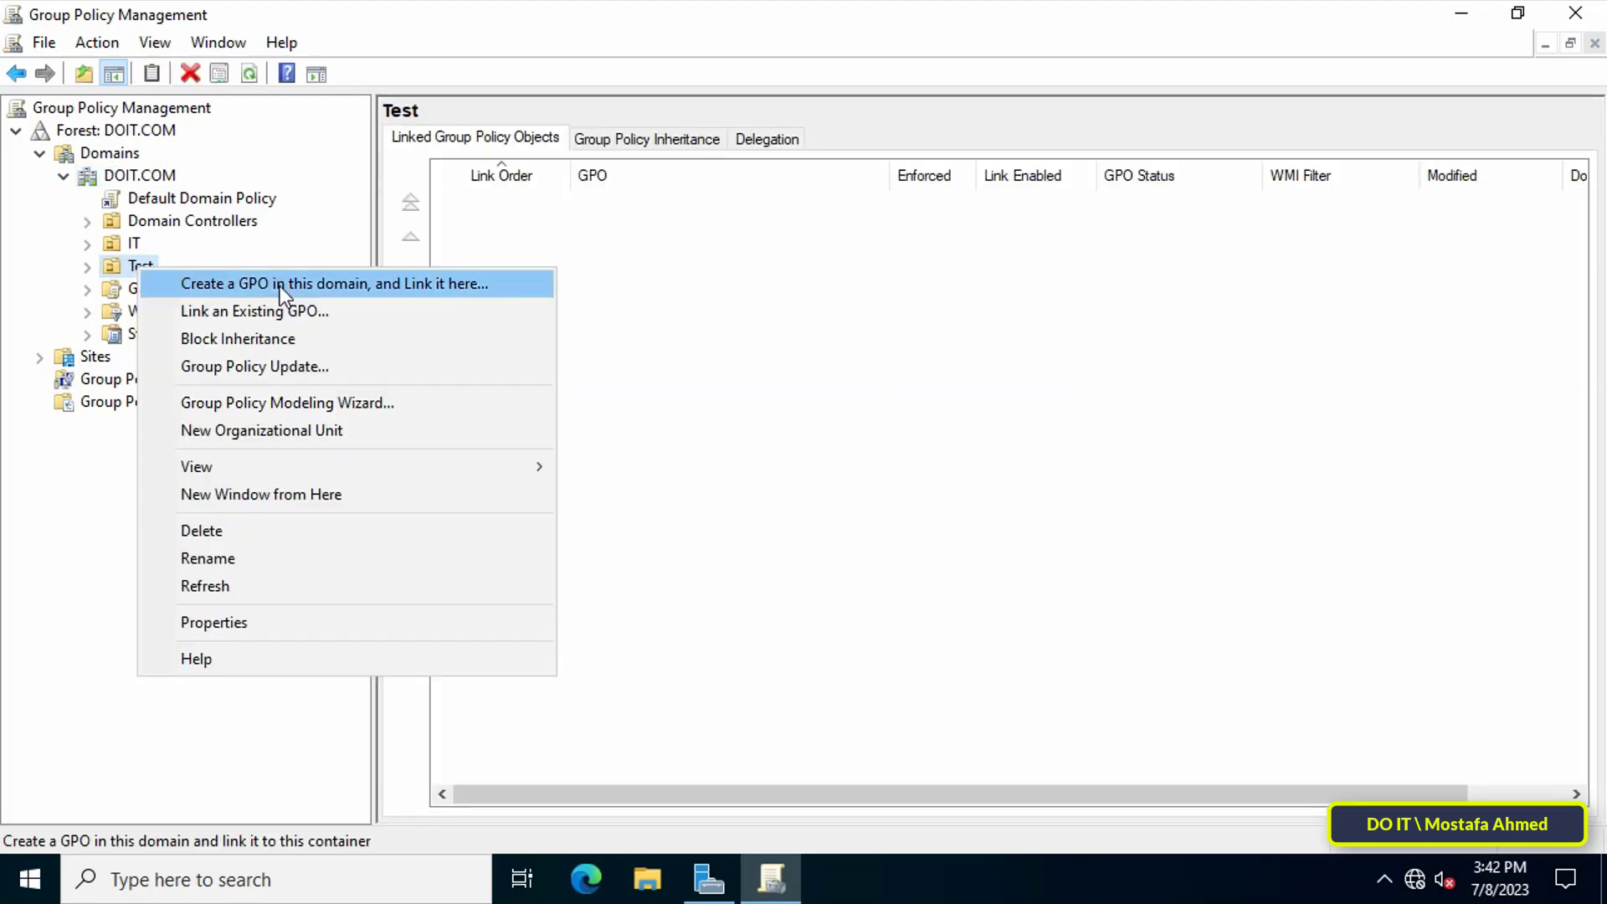
click(489, 283)
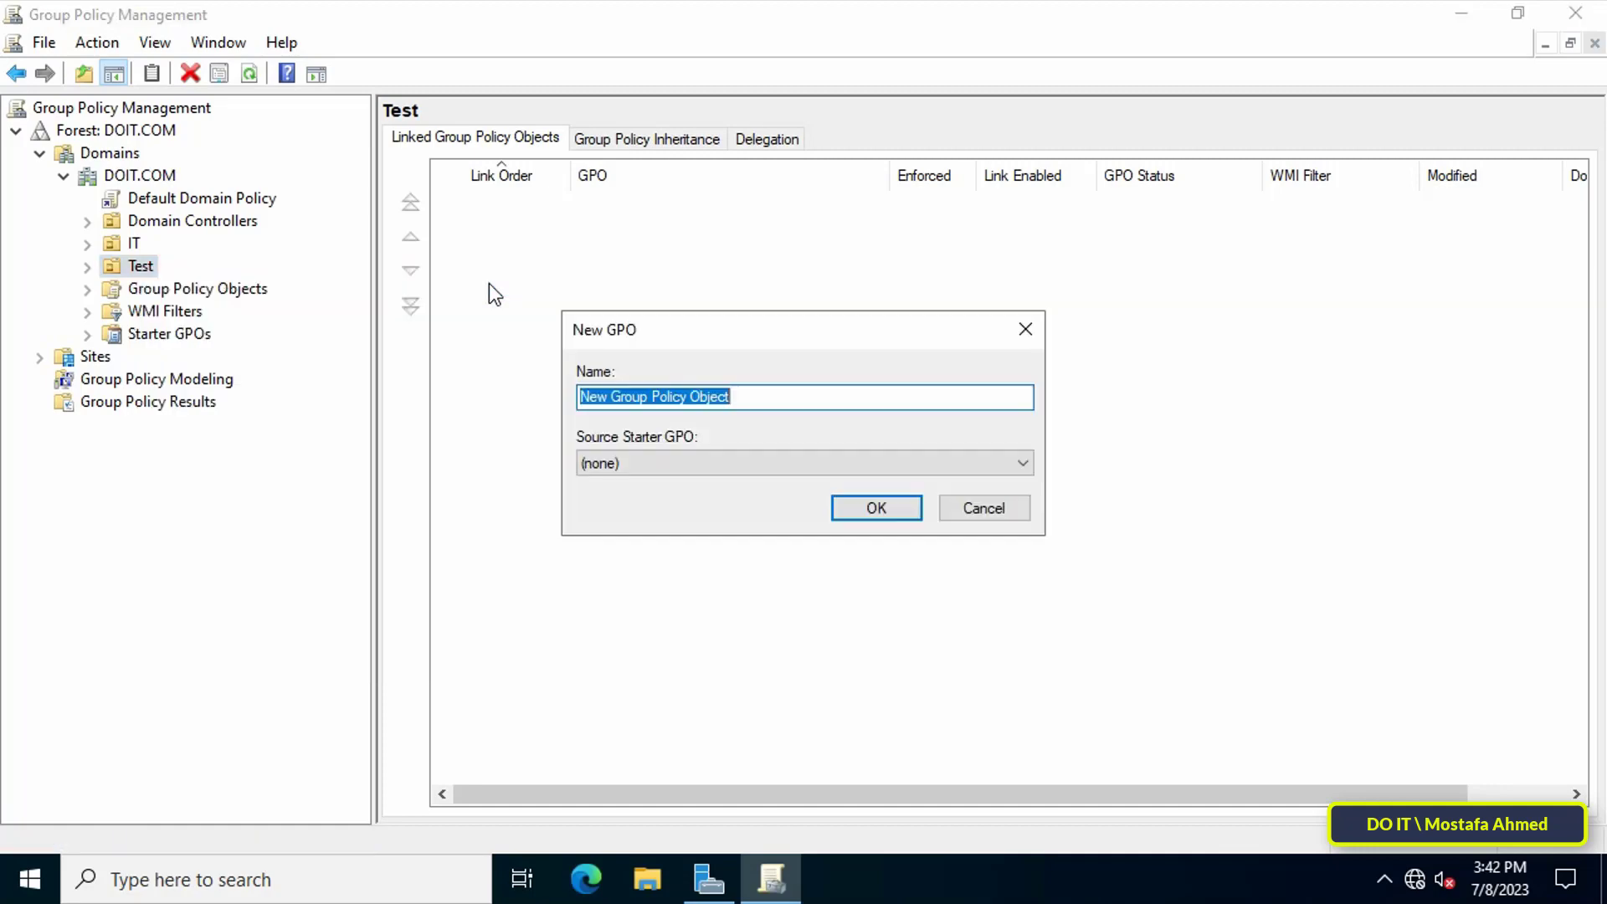
text(S)
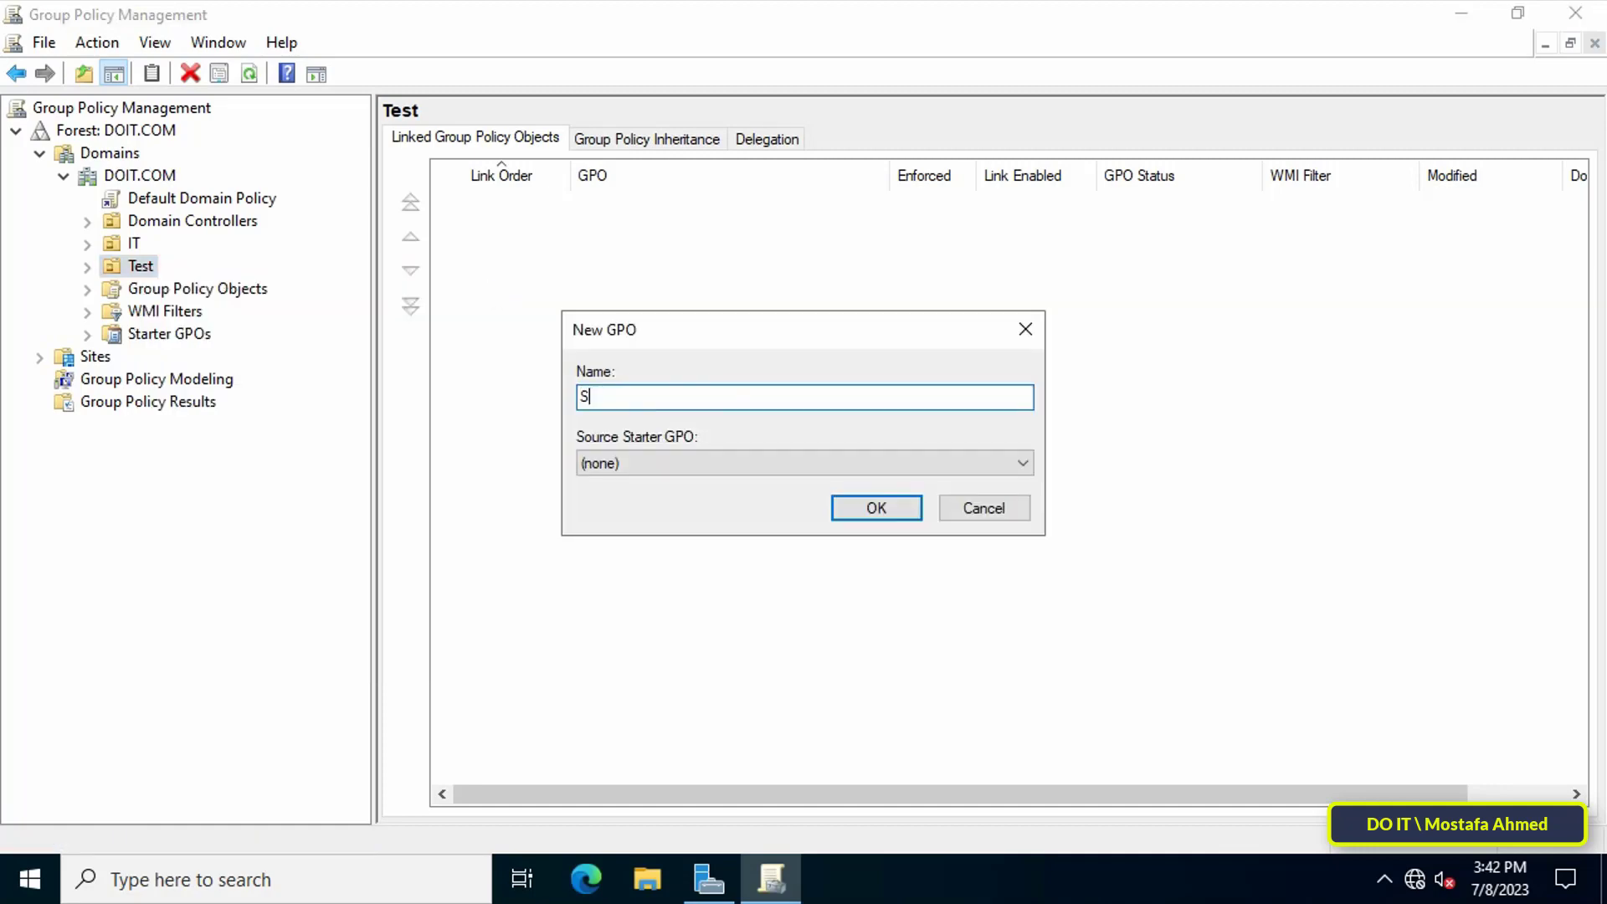
text(end Mes)
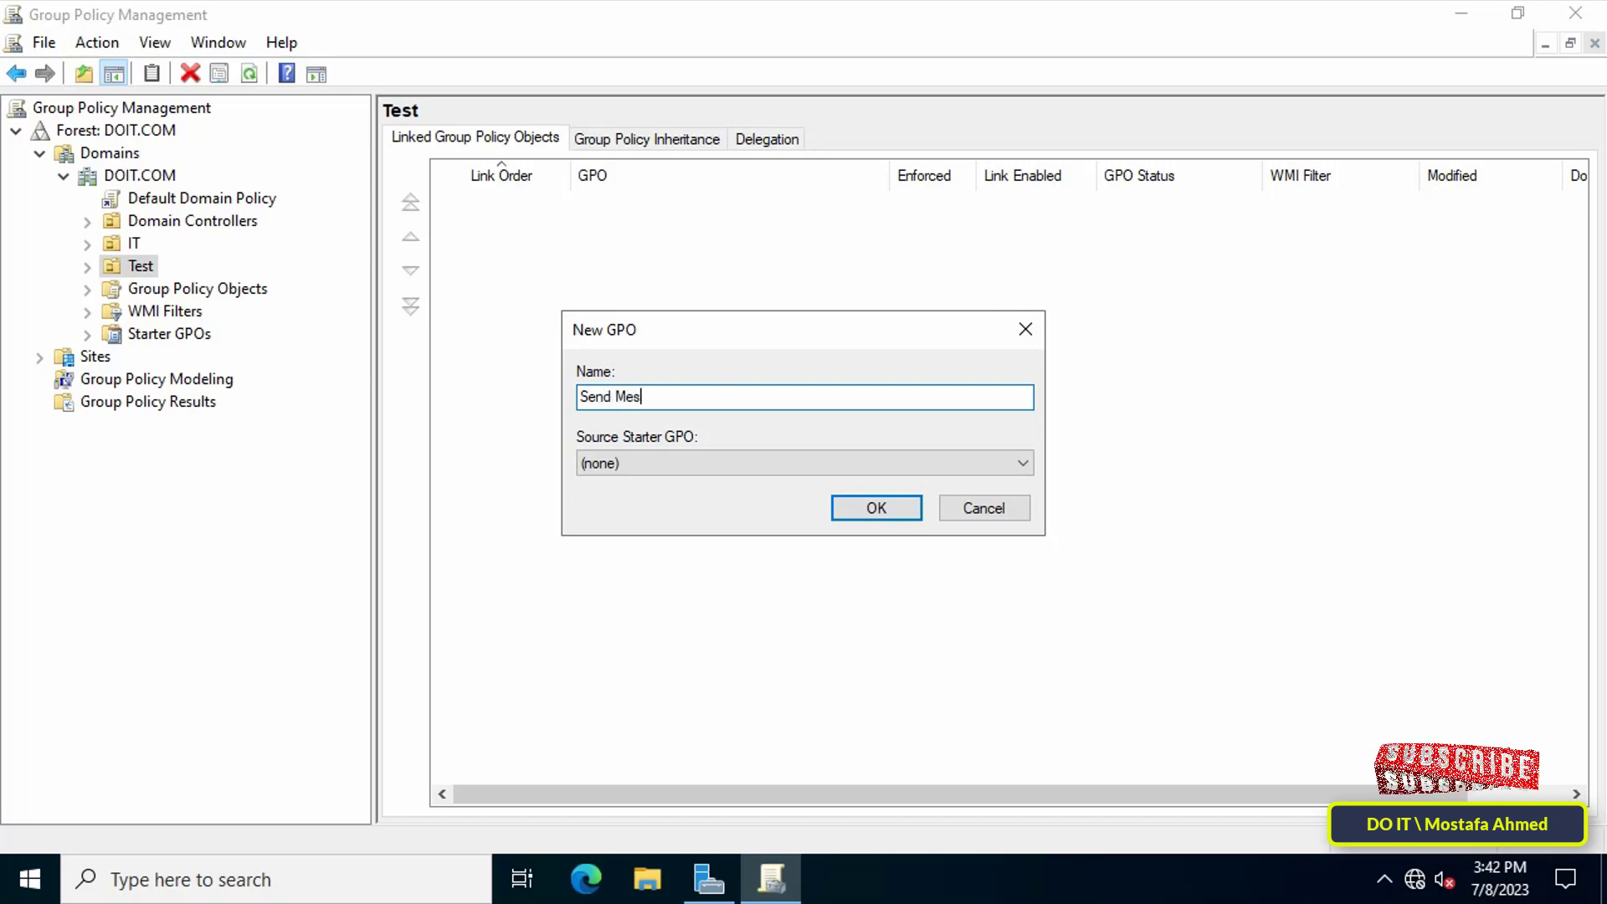
text(sage Fo)
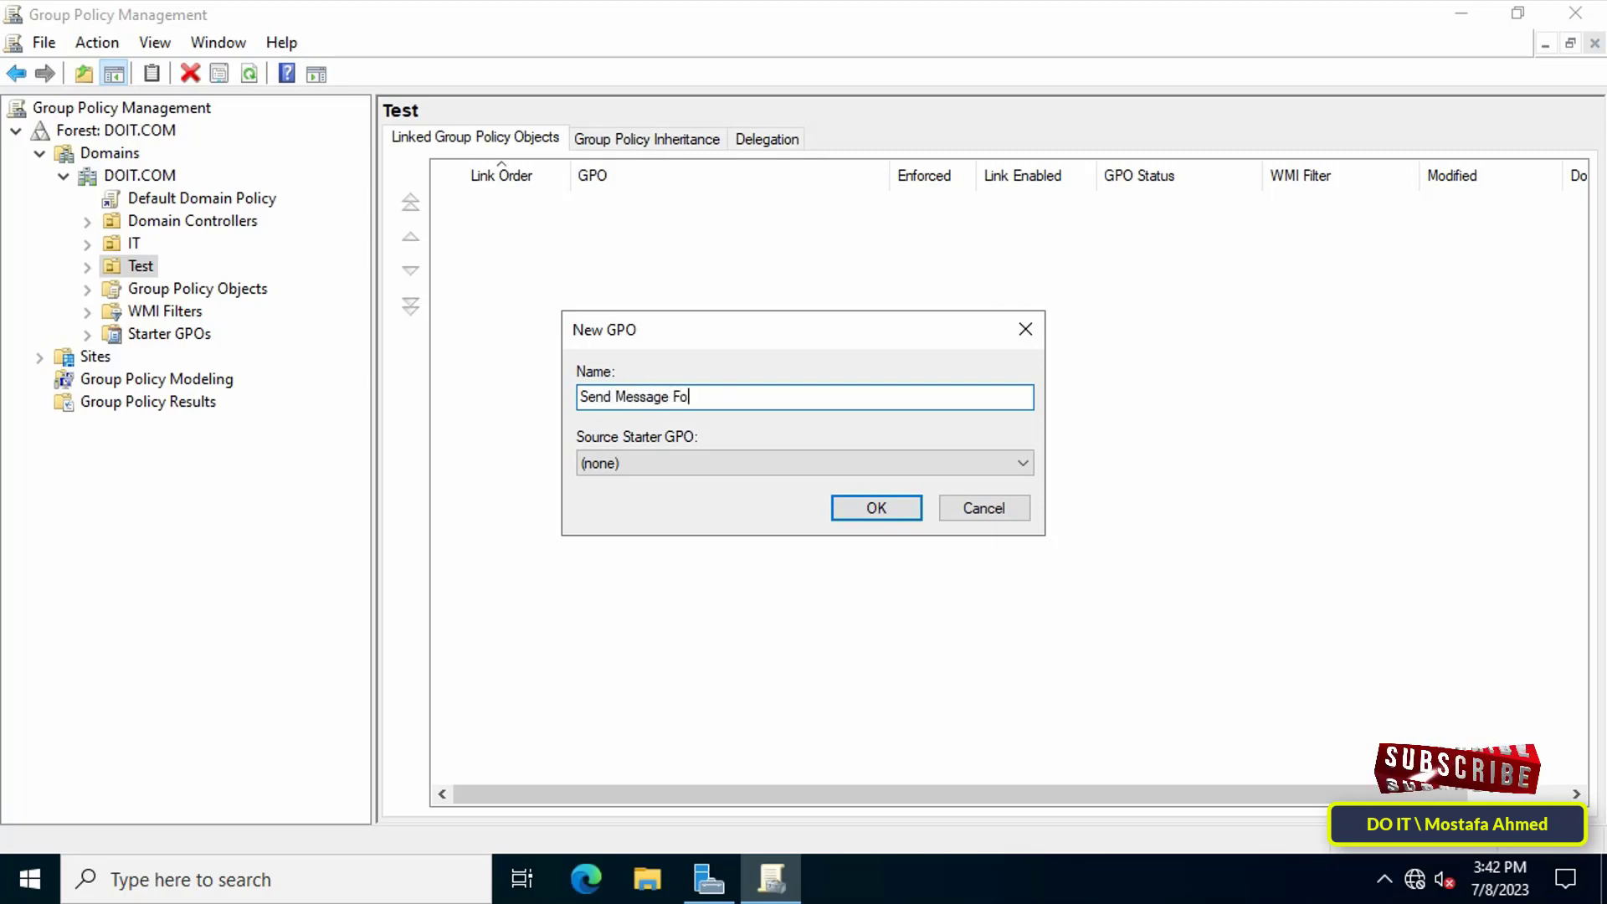
text(r All)
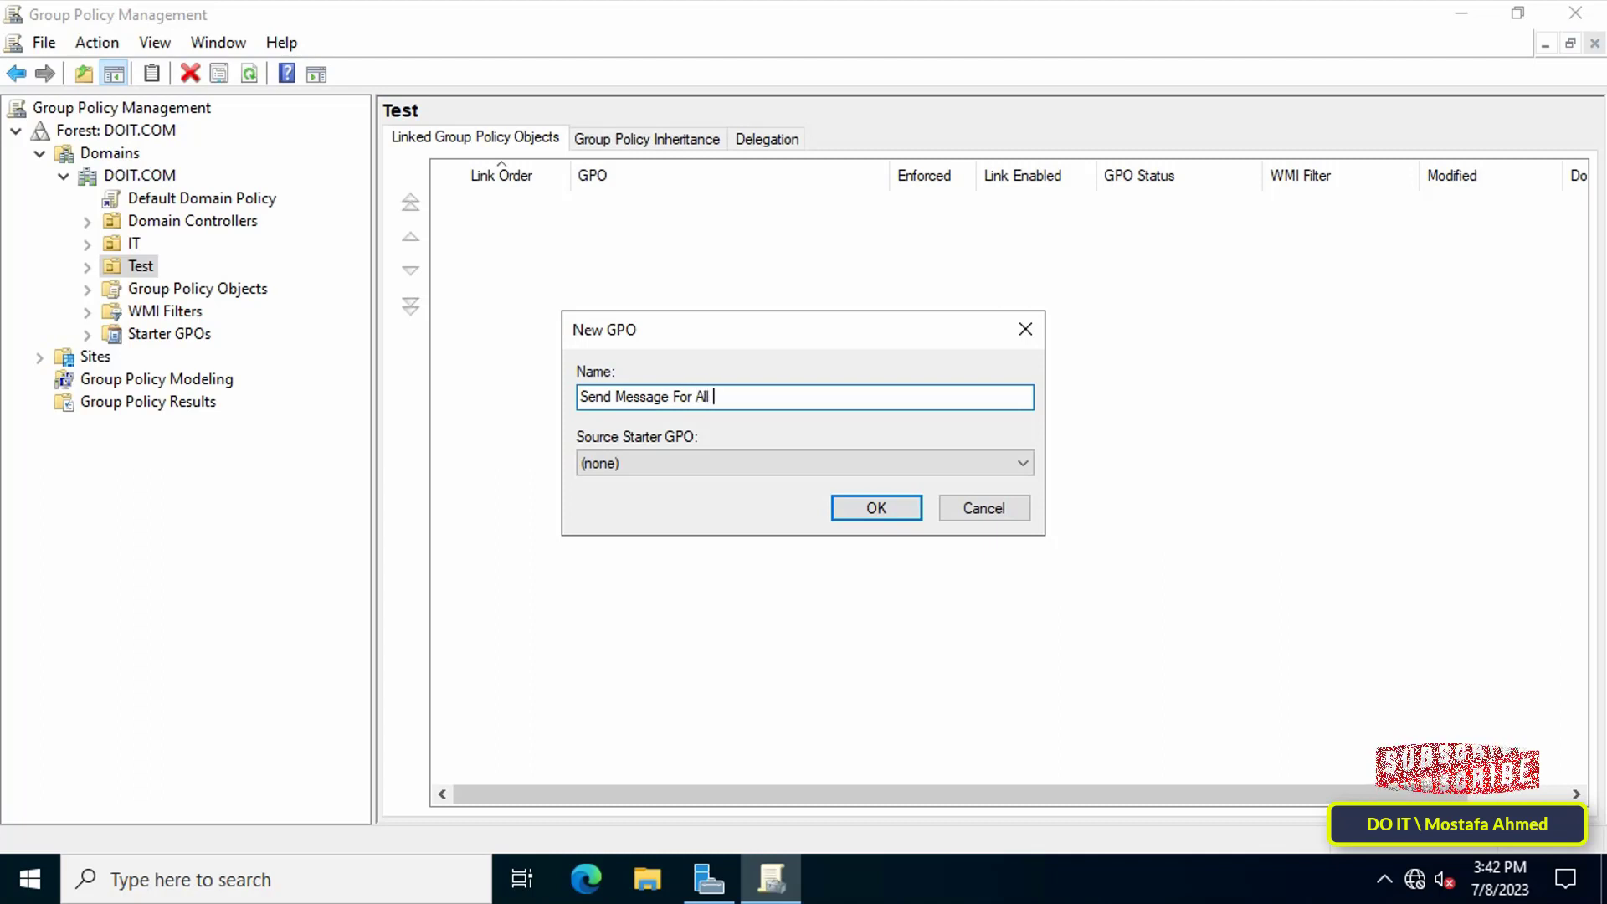
text( Us)
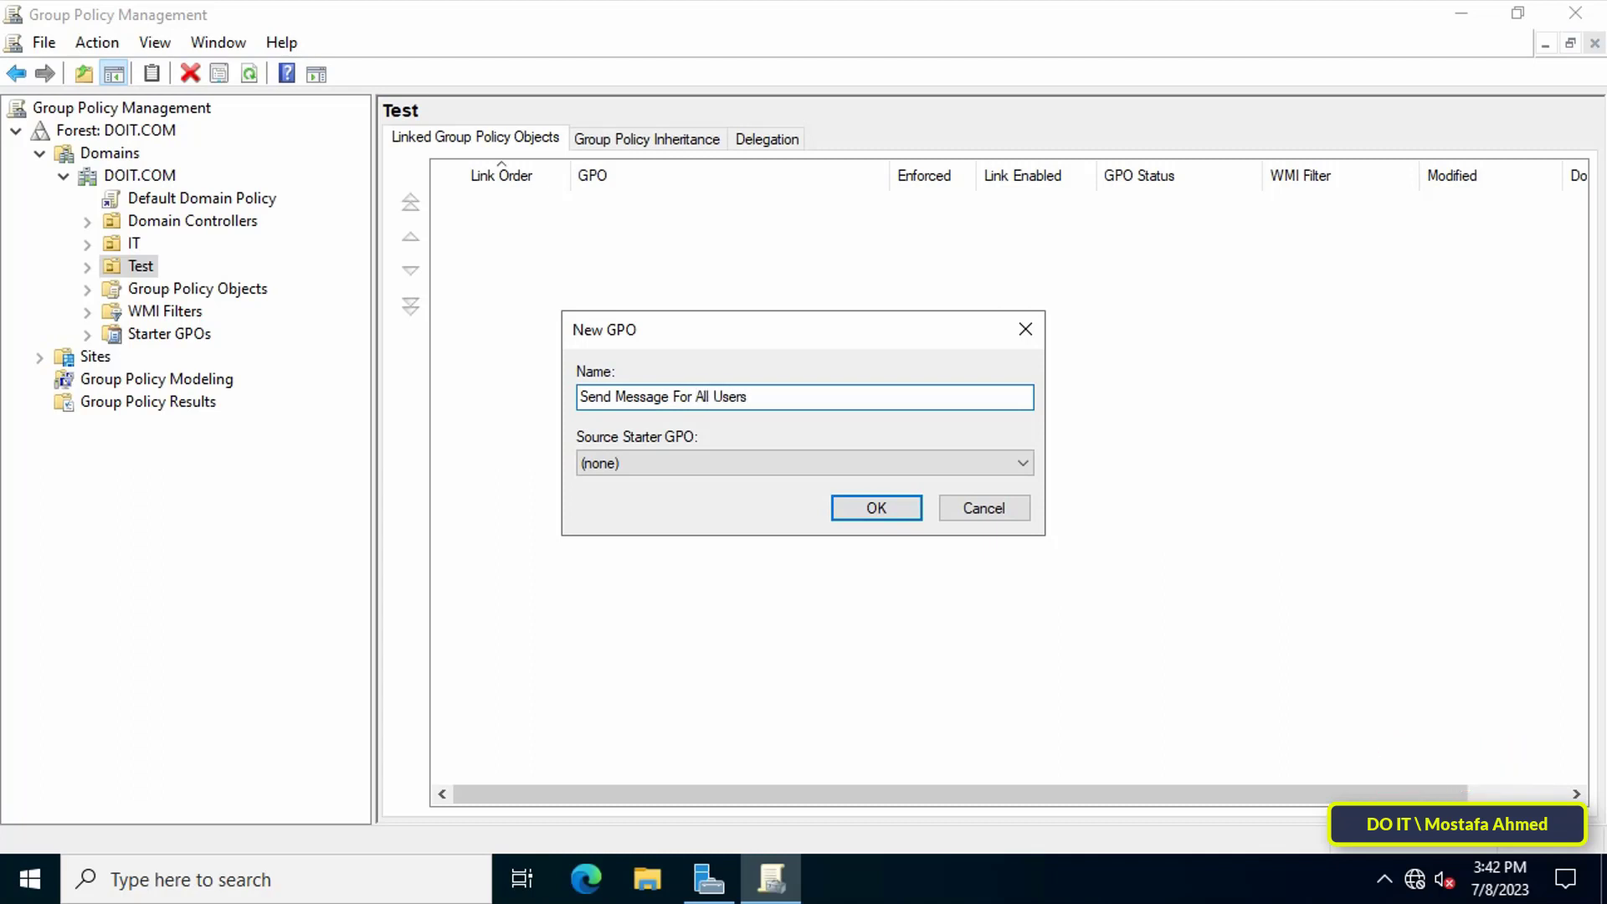
text(ers)
click(892, 515)
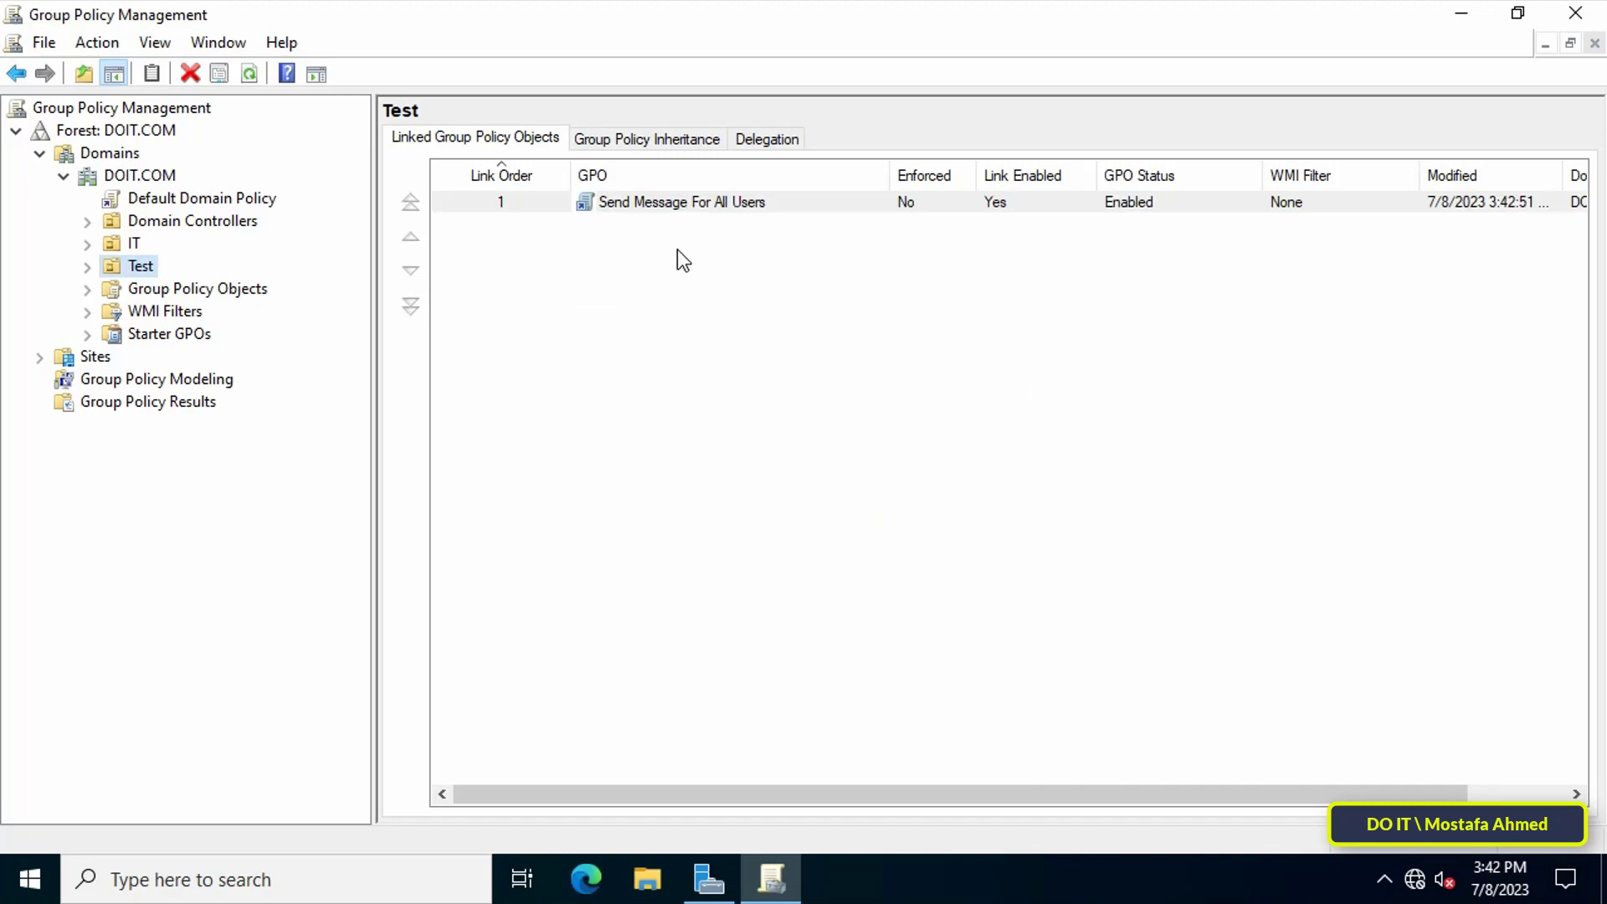
Open the Send Message For All Users GPO in a maximized policy editor.
right_click(682, 201)
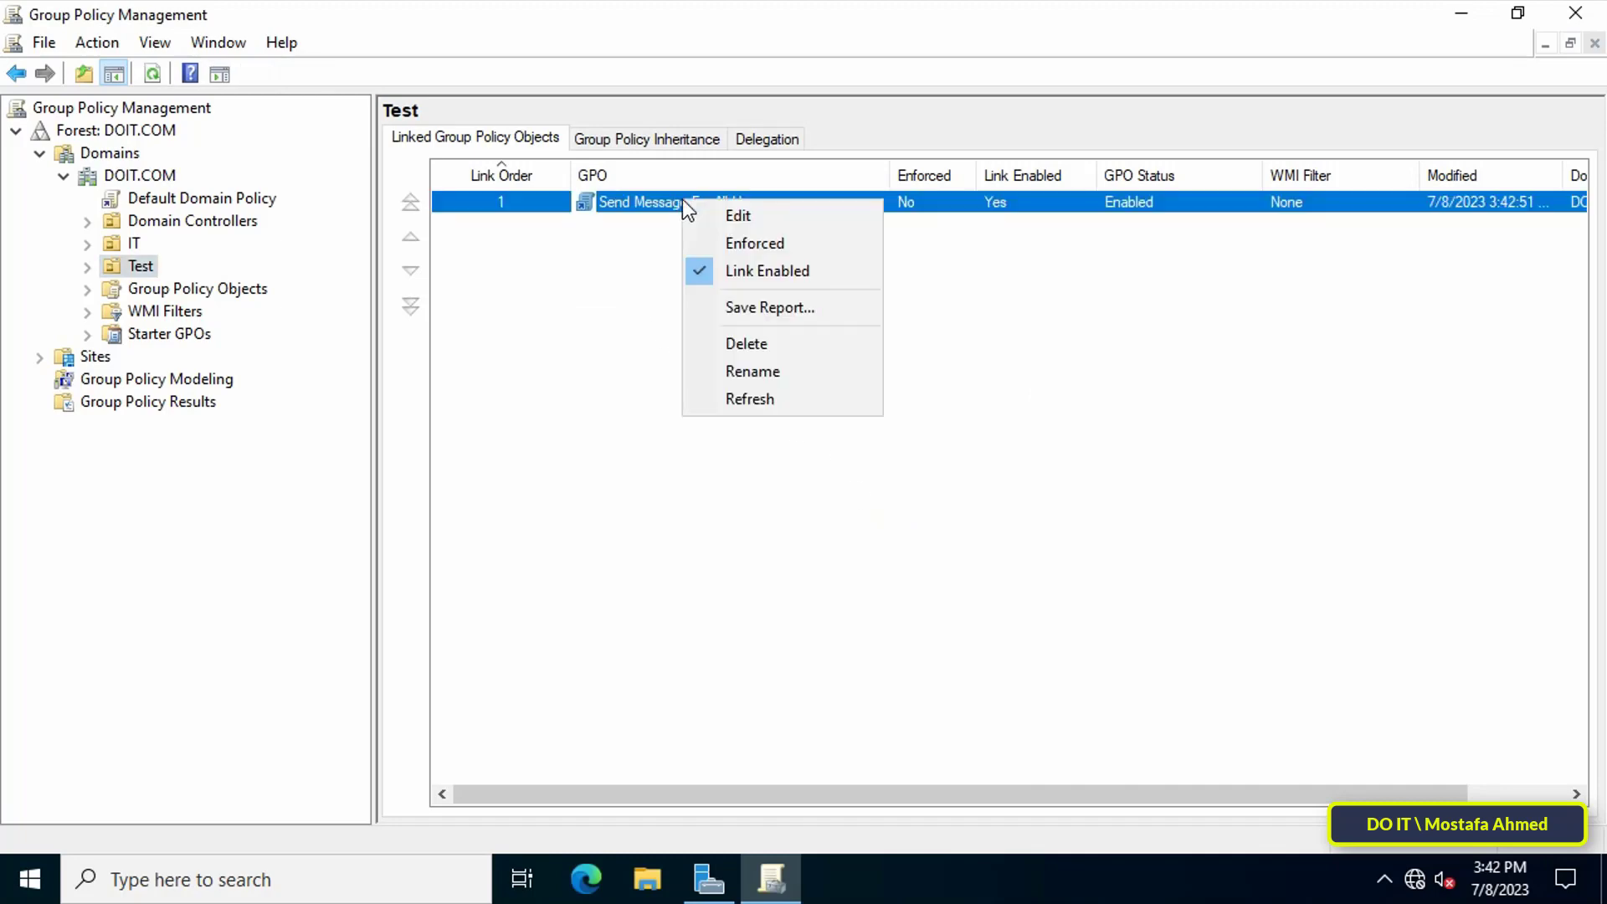
click(872, 216)
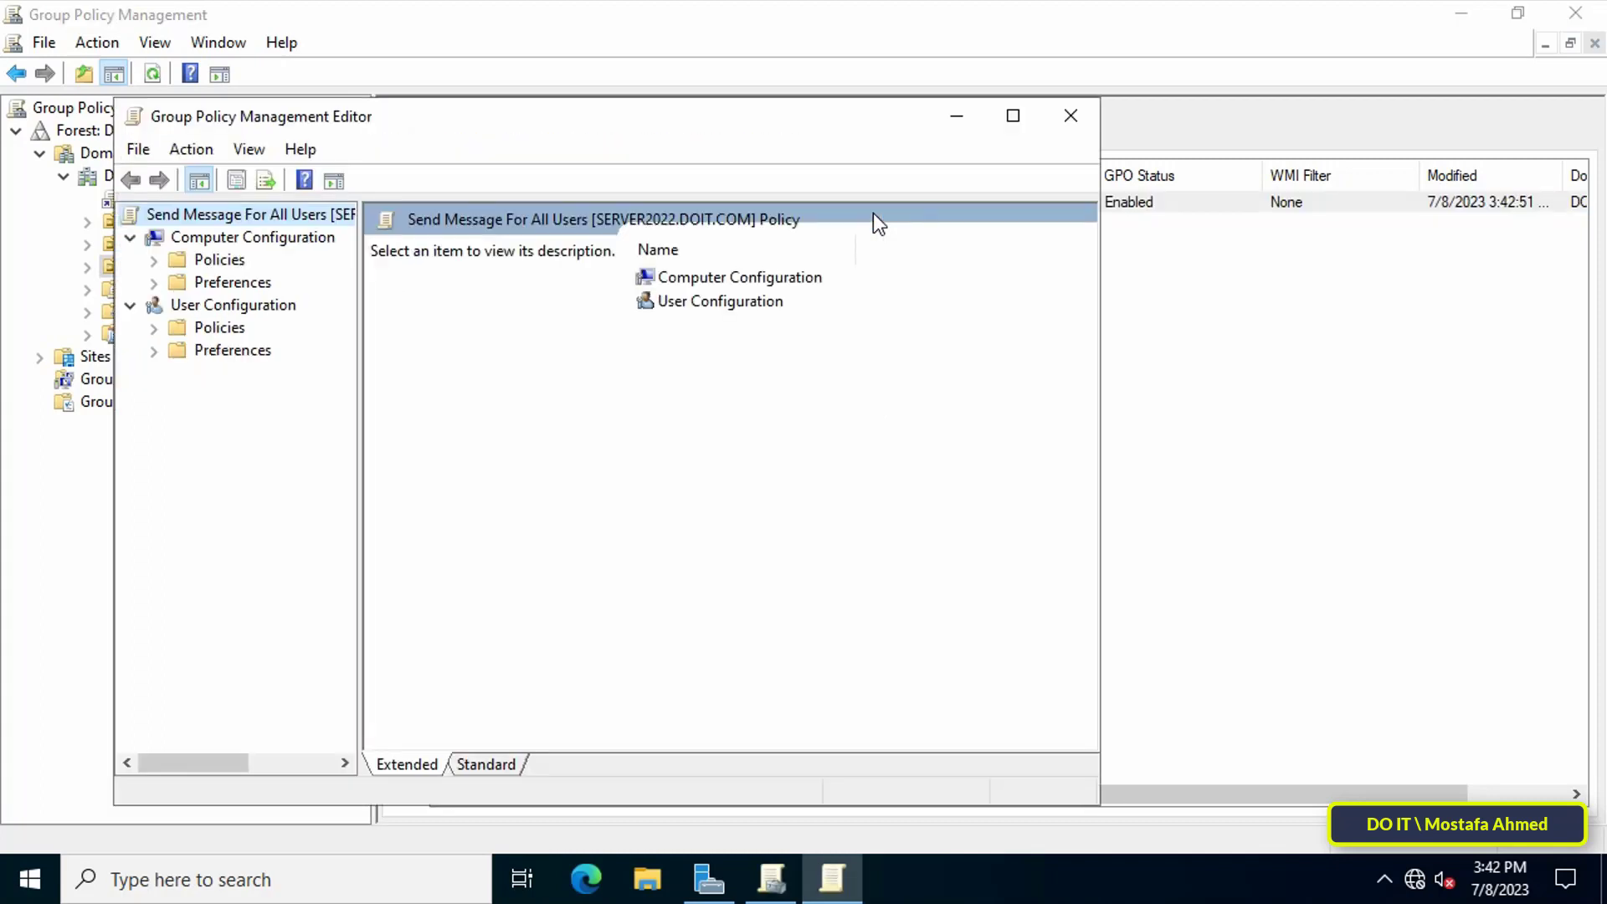
click(1016, 117)
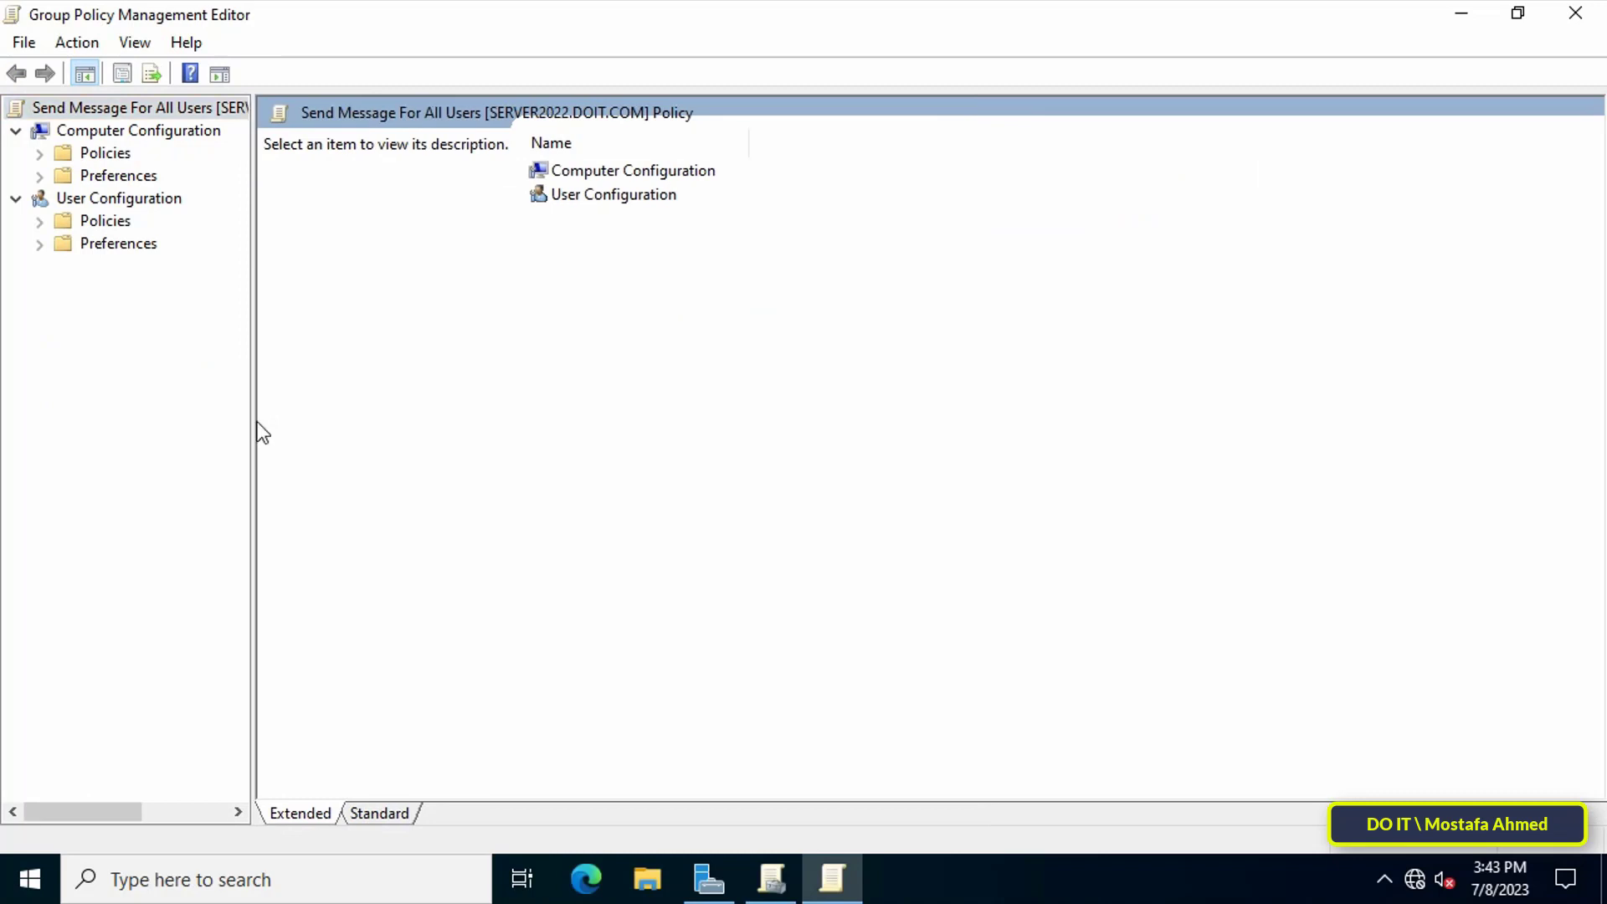
drag(253, 424, 322, 436)
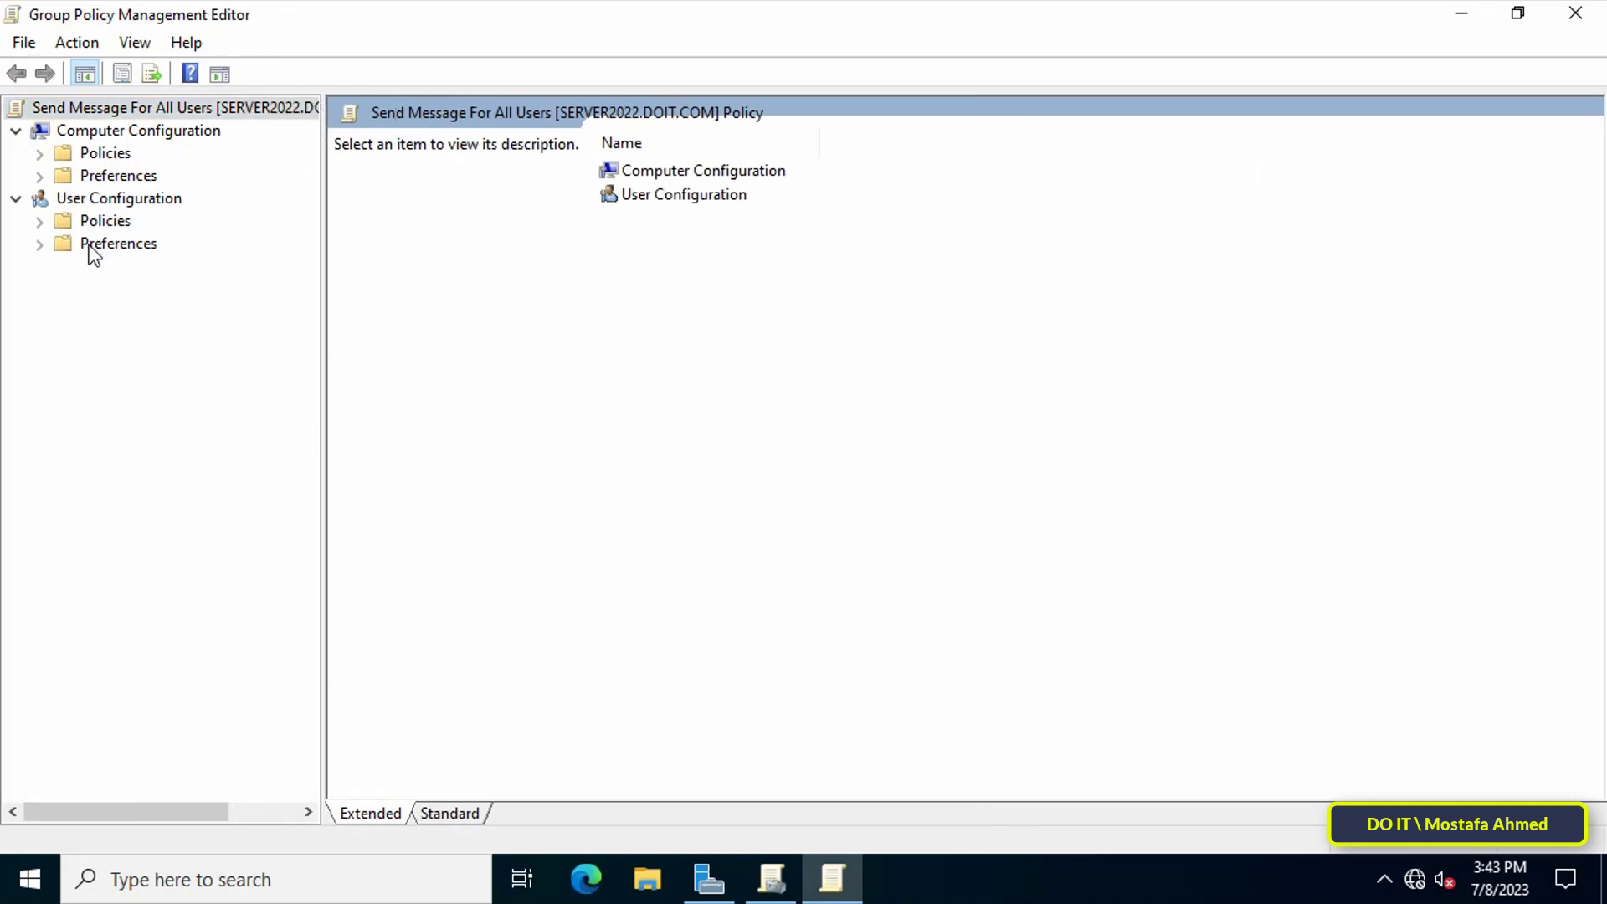
Go to User Configuration > Policies > Windows Settings > Scripts (Logon/Logoff) and select Logon.
click(93, 198)
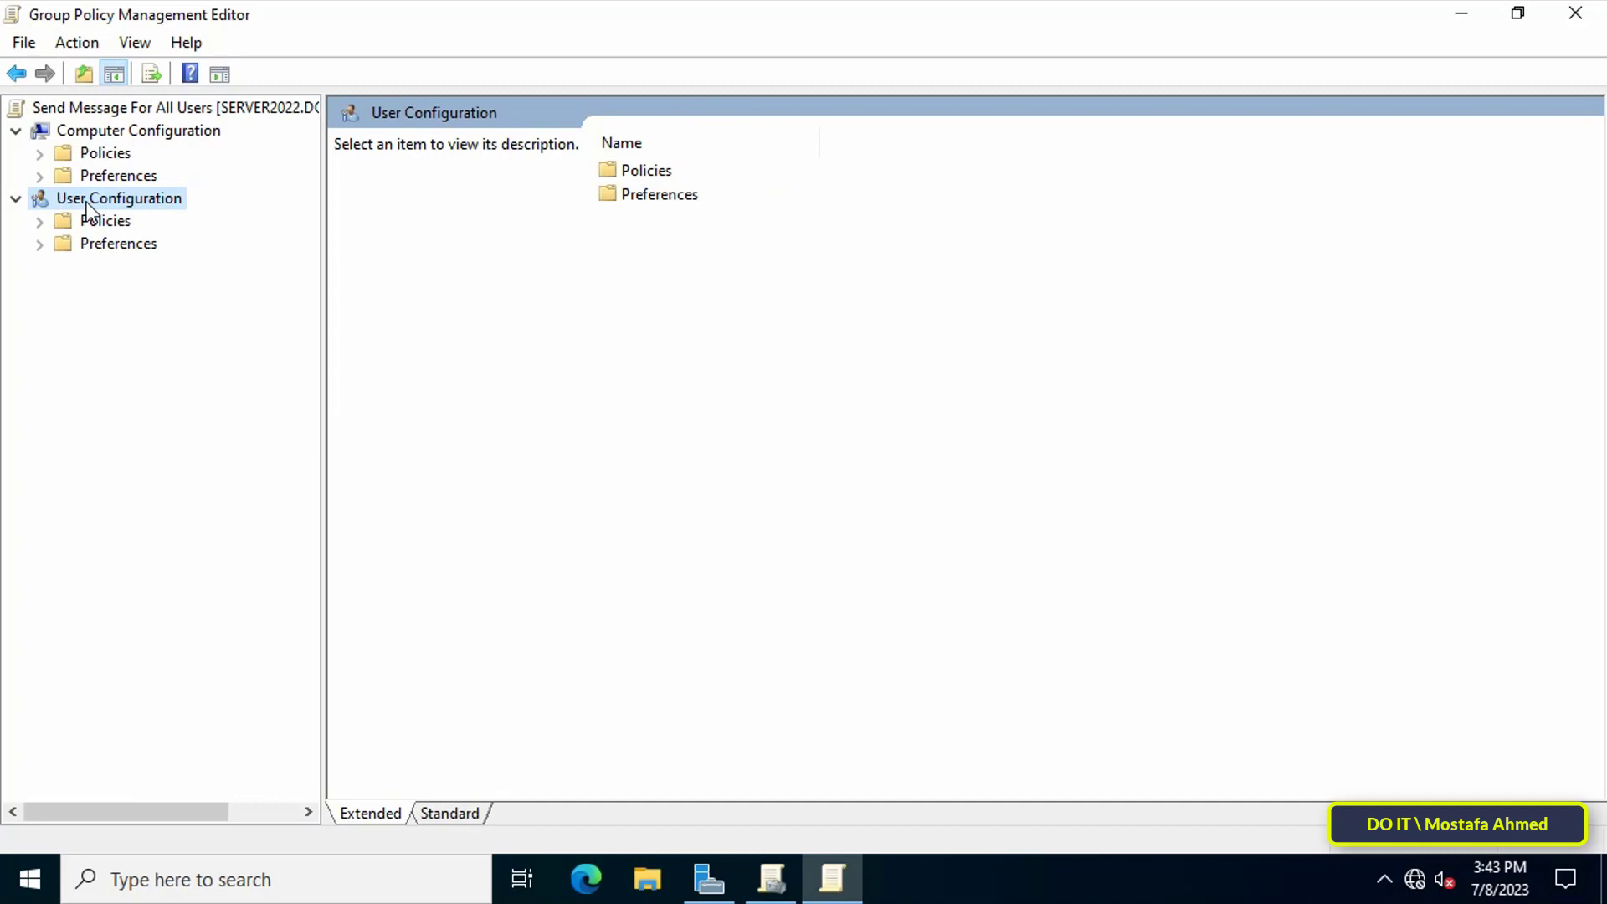
click(45, 220)
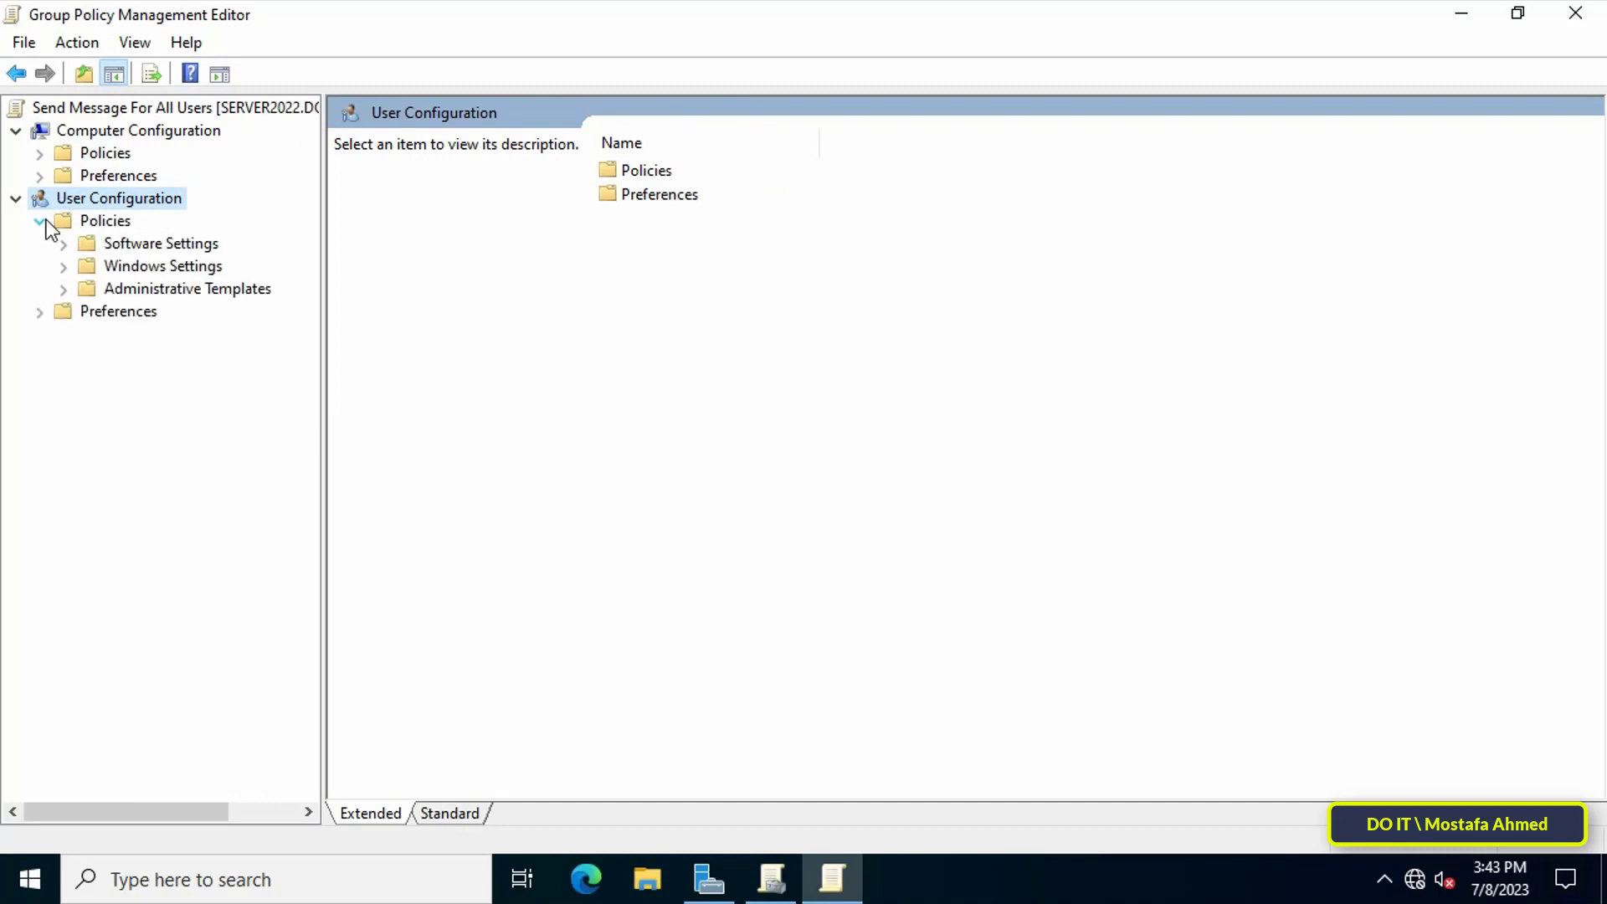
click(63, 265)
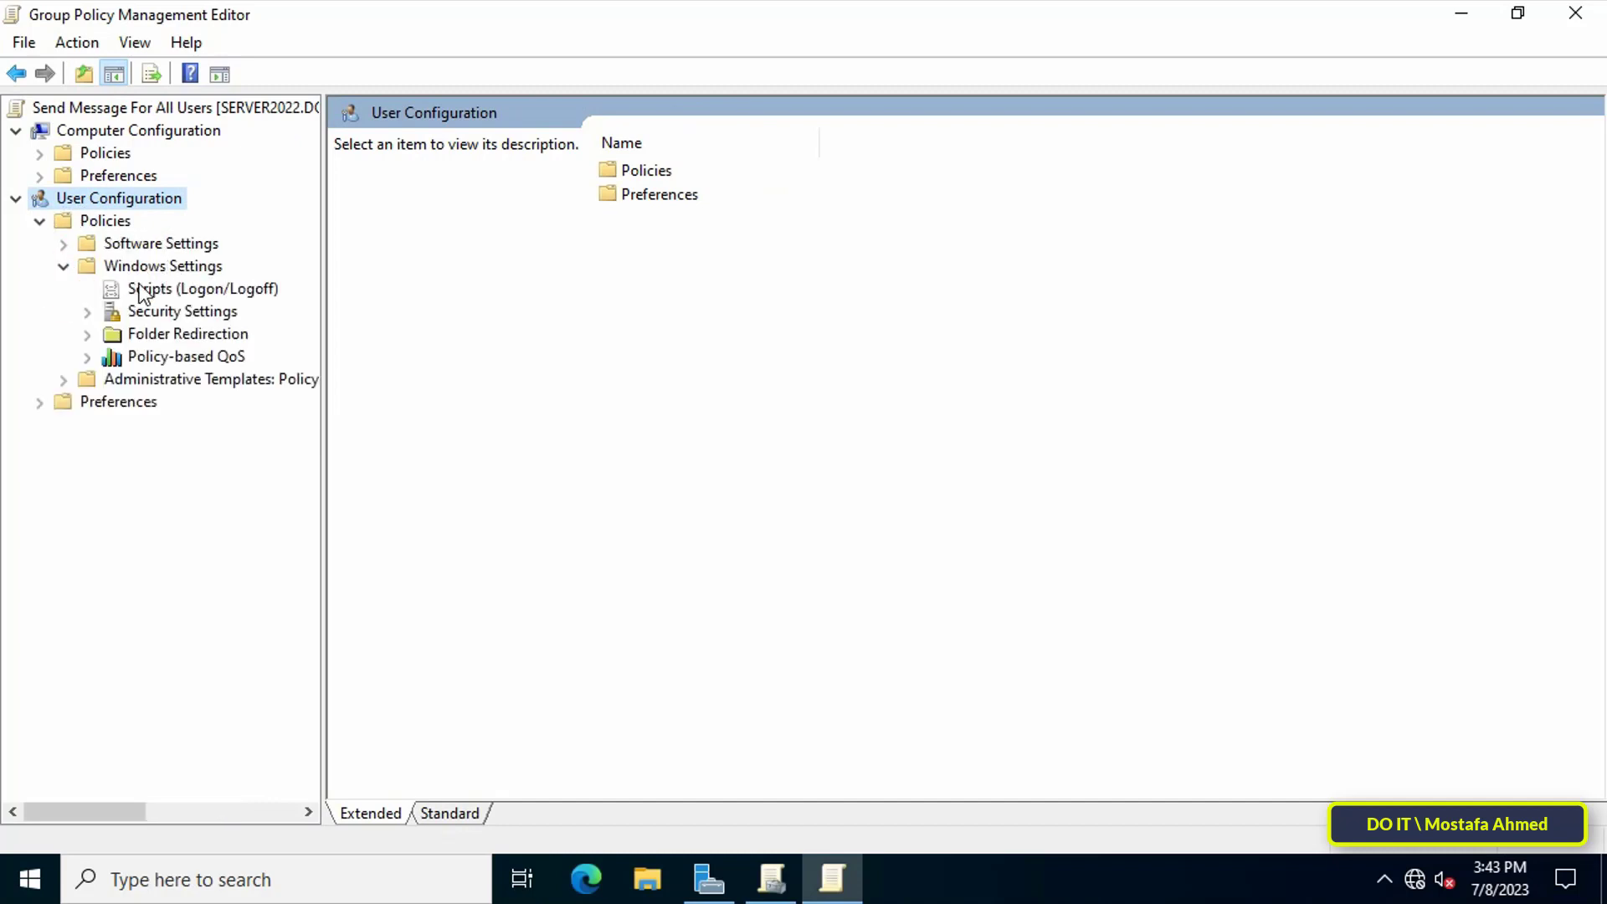
click(198, 296)
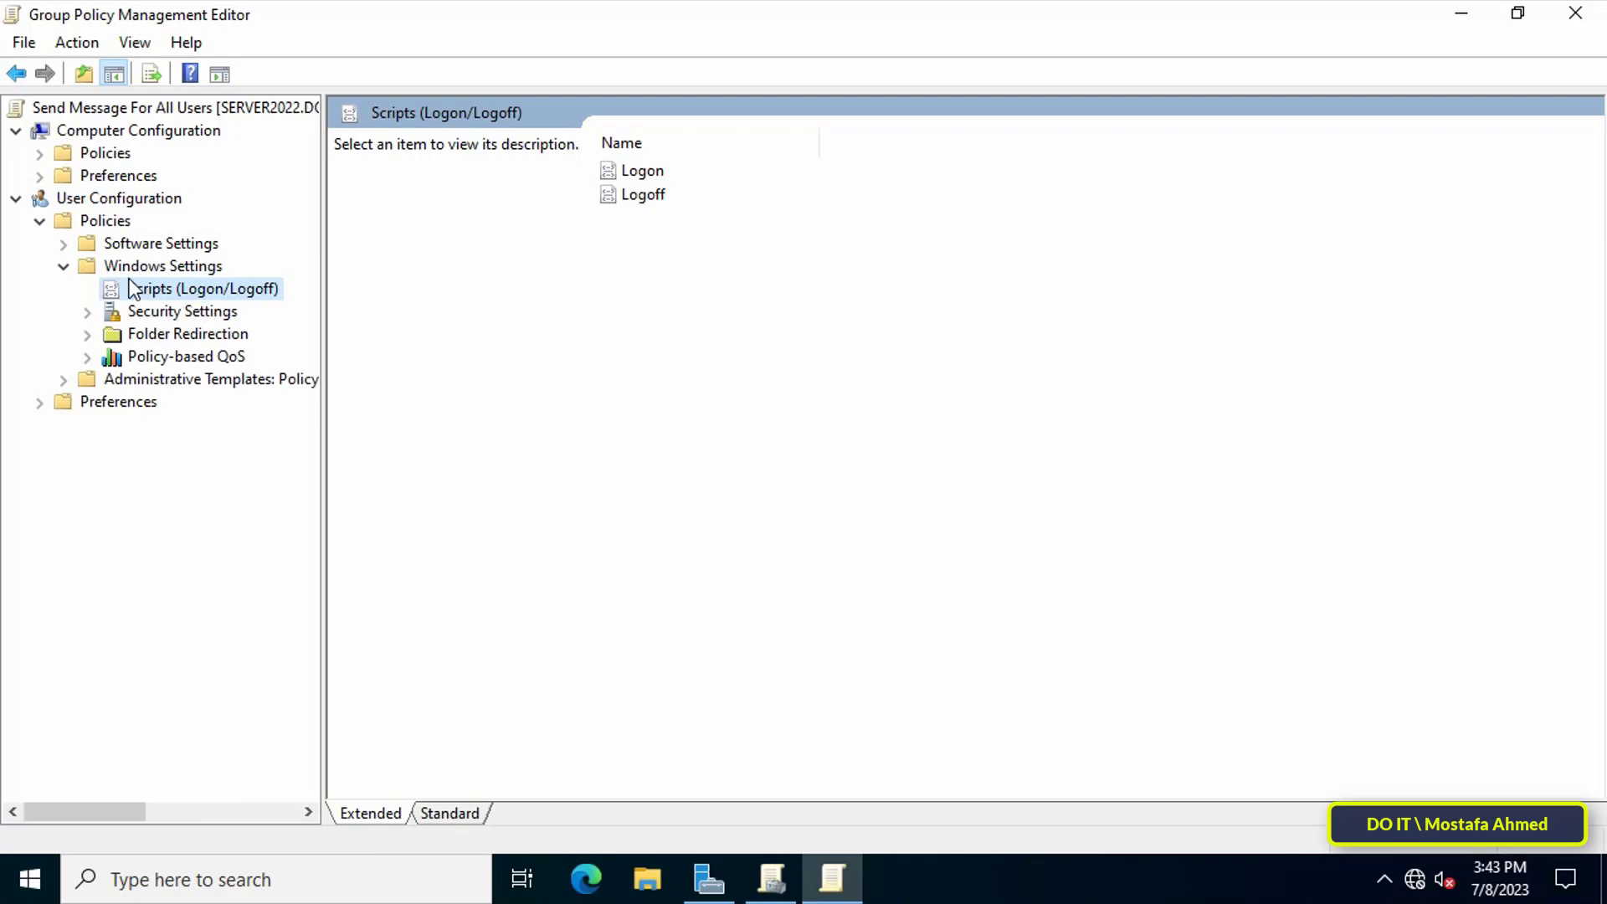
click(656, 169)
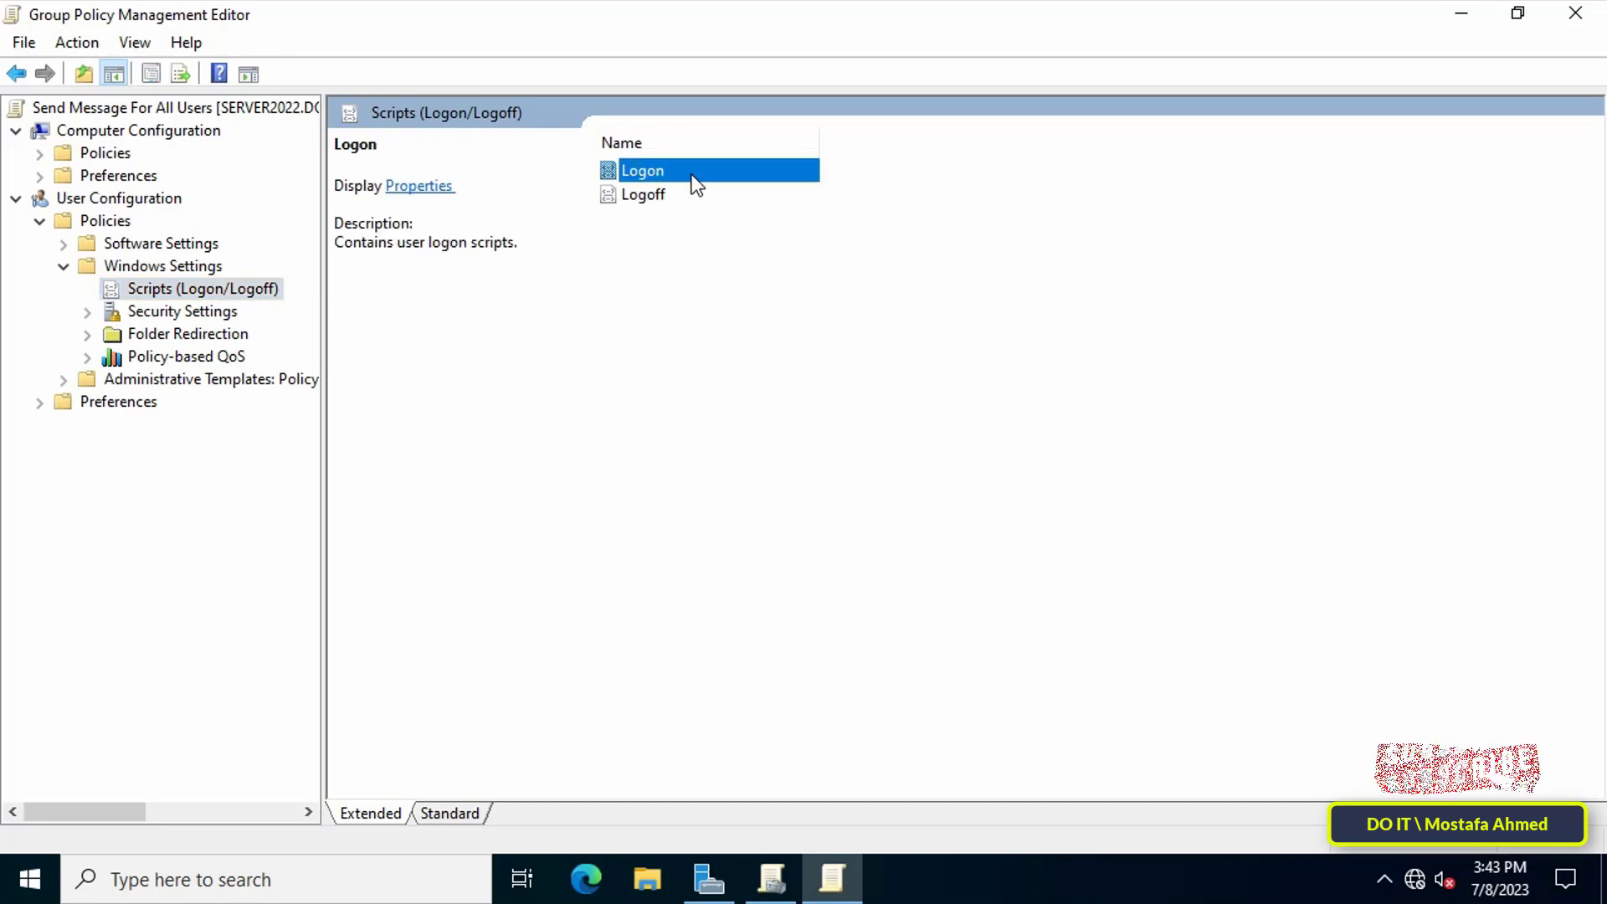
Paste SendMessage.vbs into the logon folder and add it as a logon script.
double_click(692, 175)
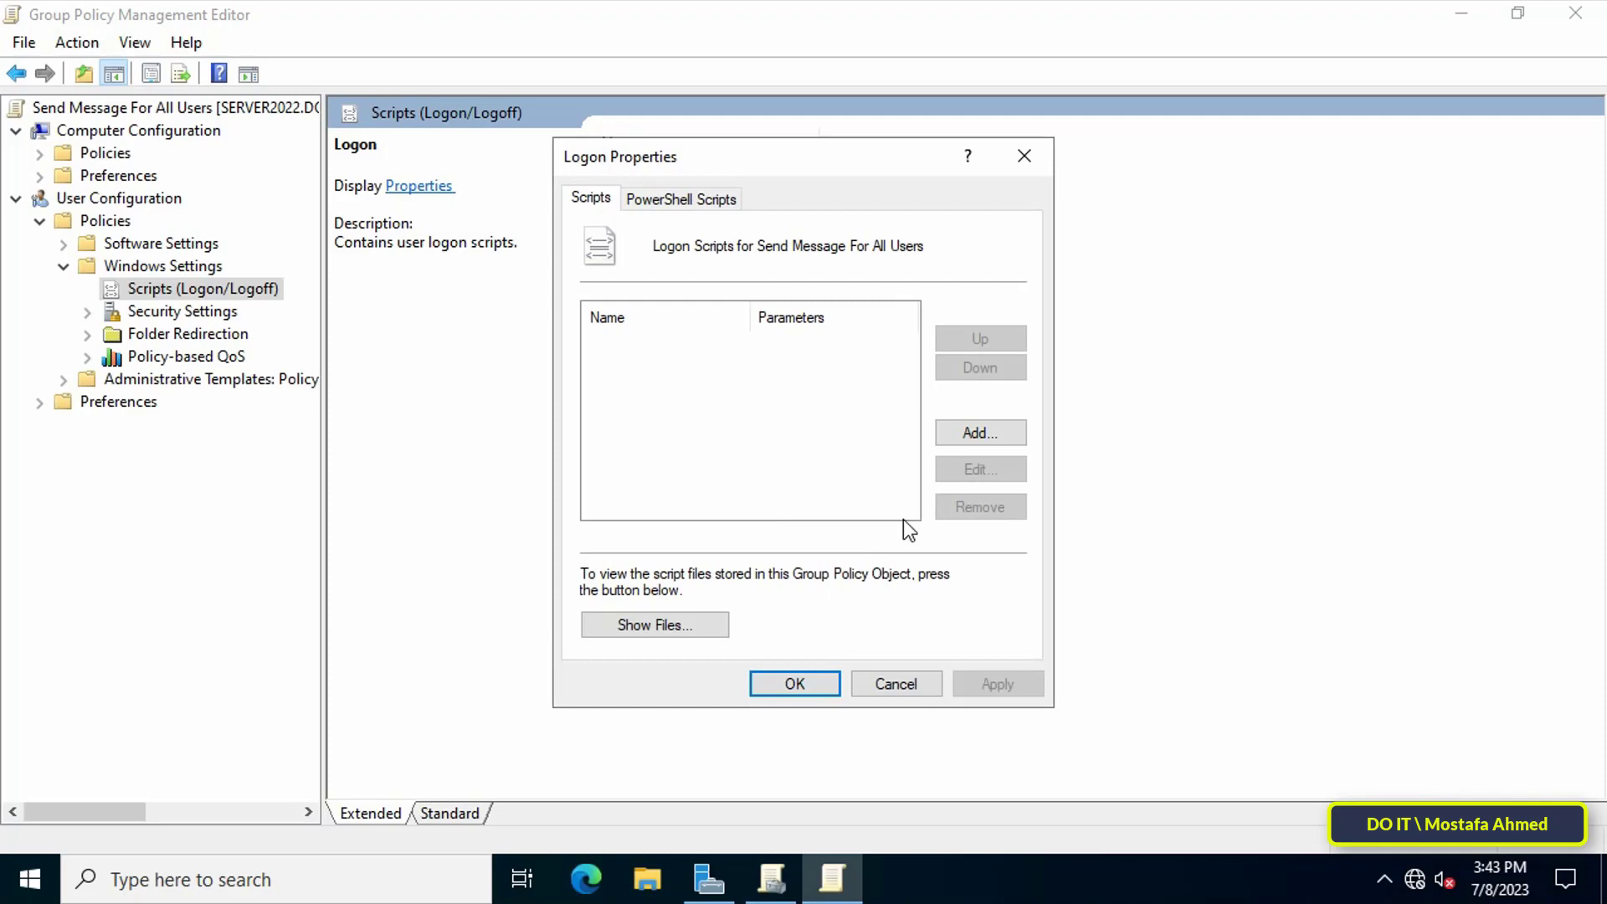
click(978, 430)
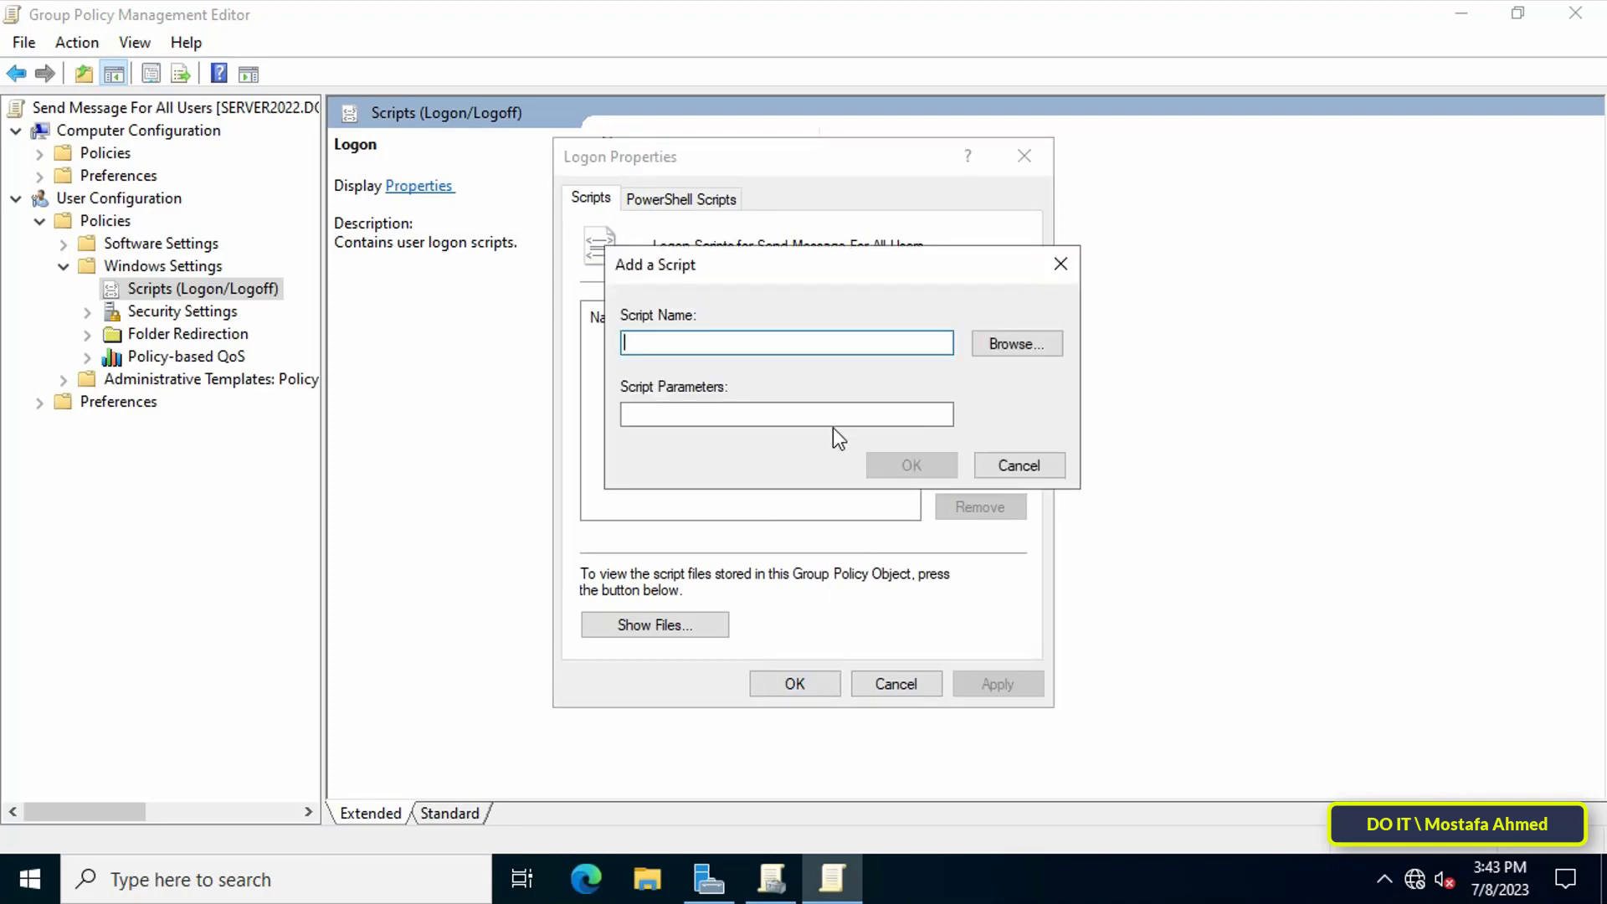
click(1013, 341)
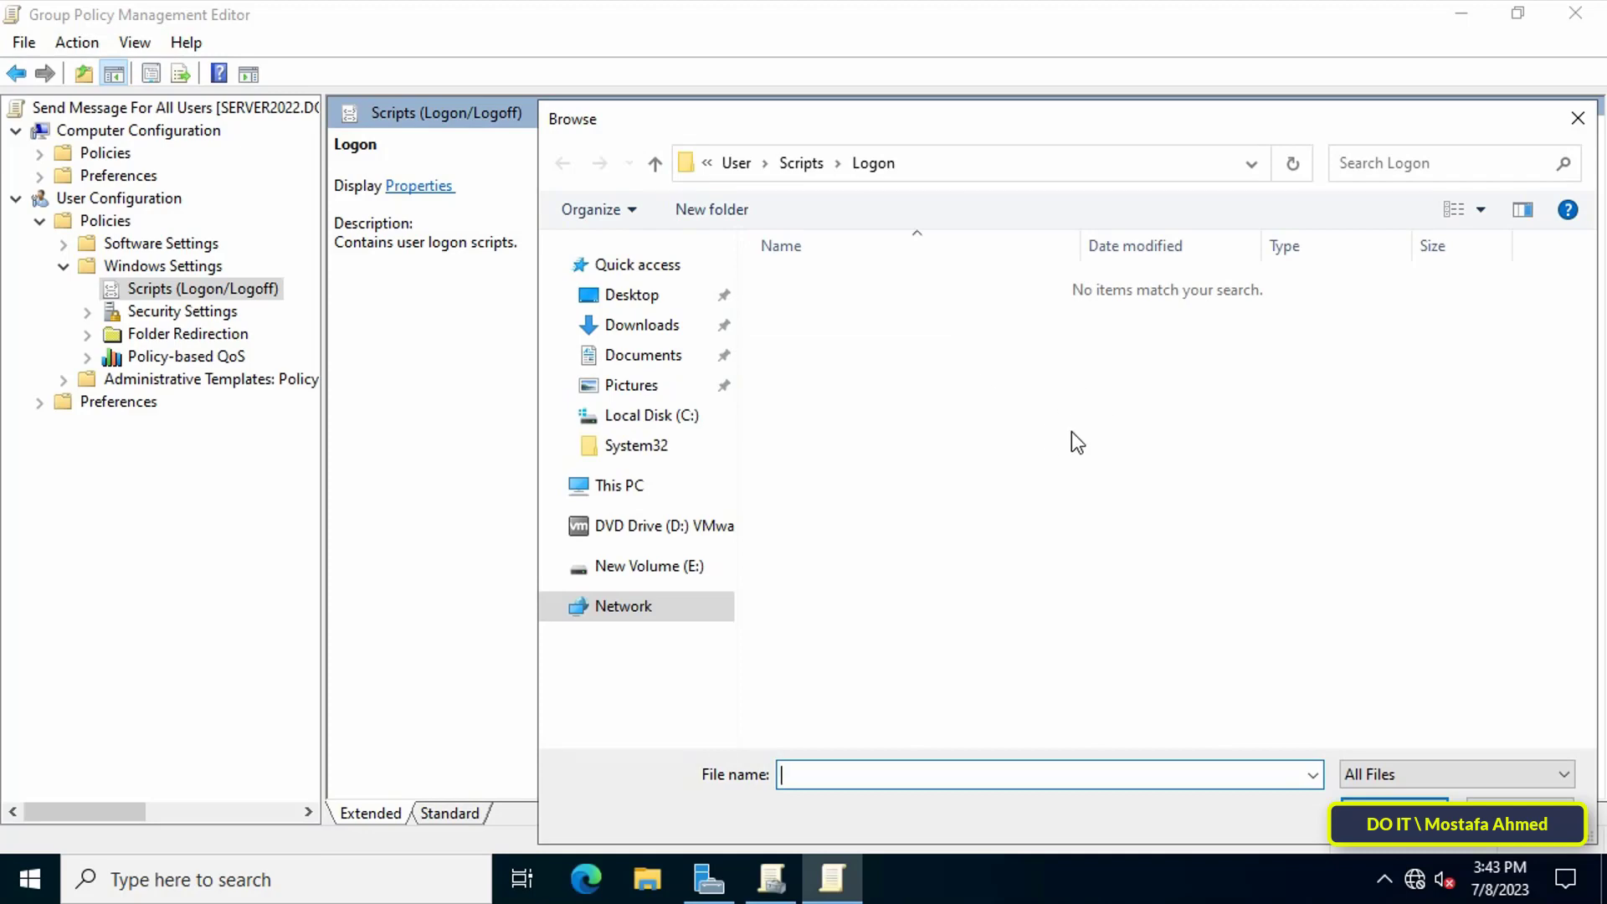
right_click(1071, 430)
click(1163, 569)
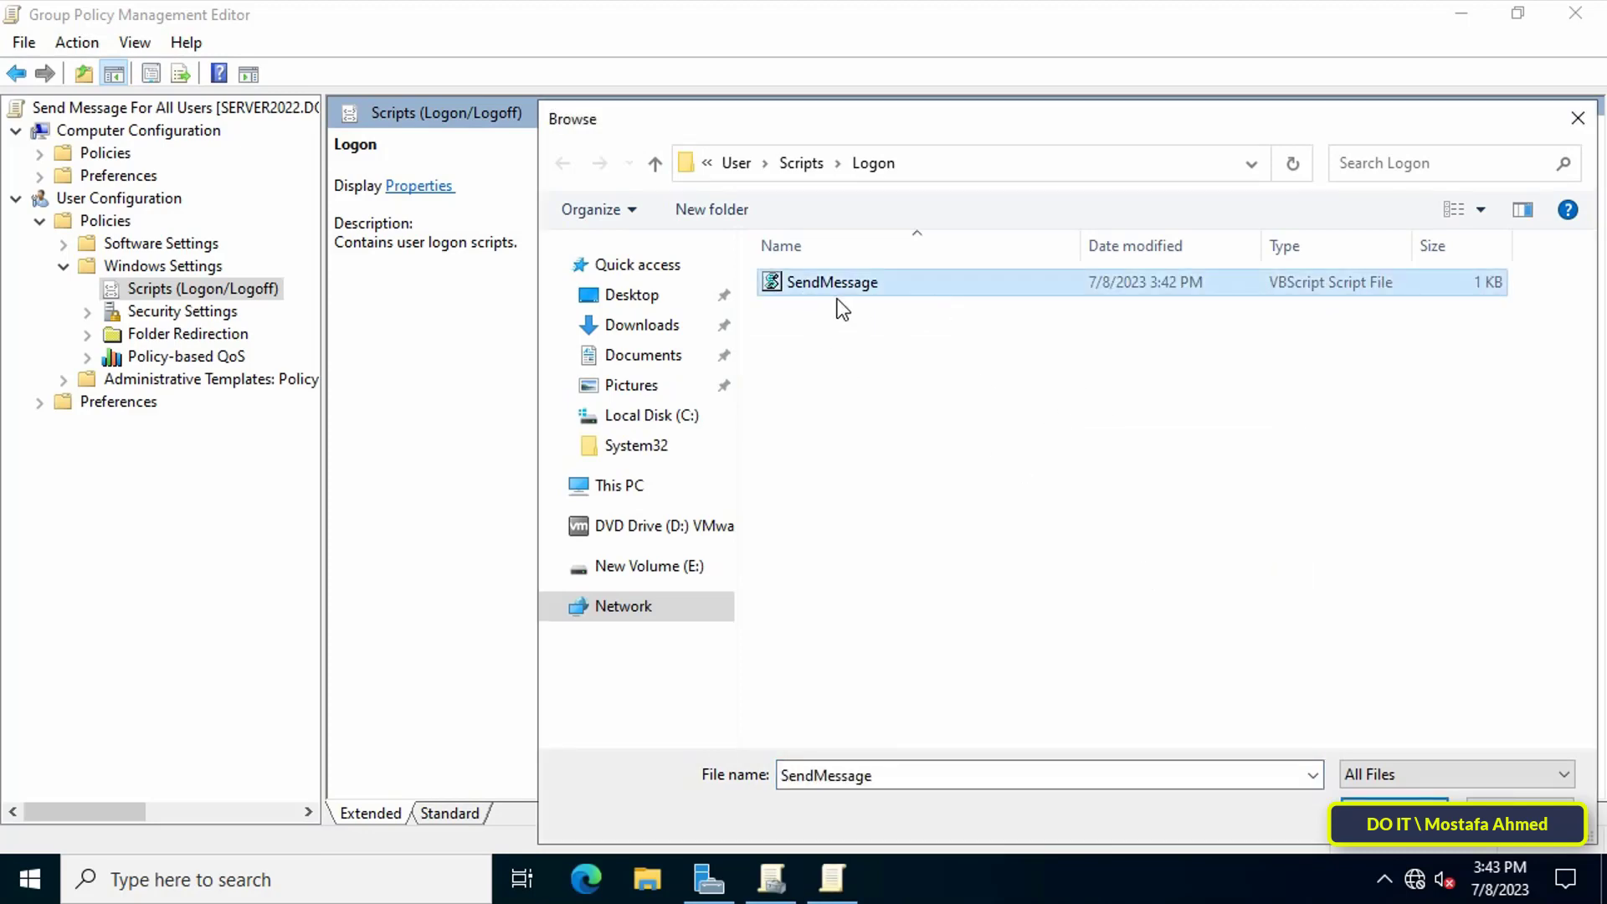
click(1396, 812)
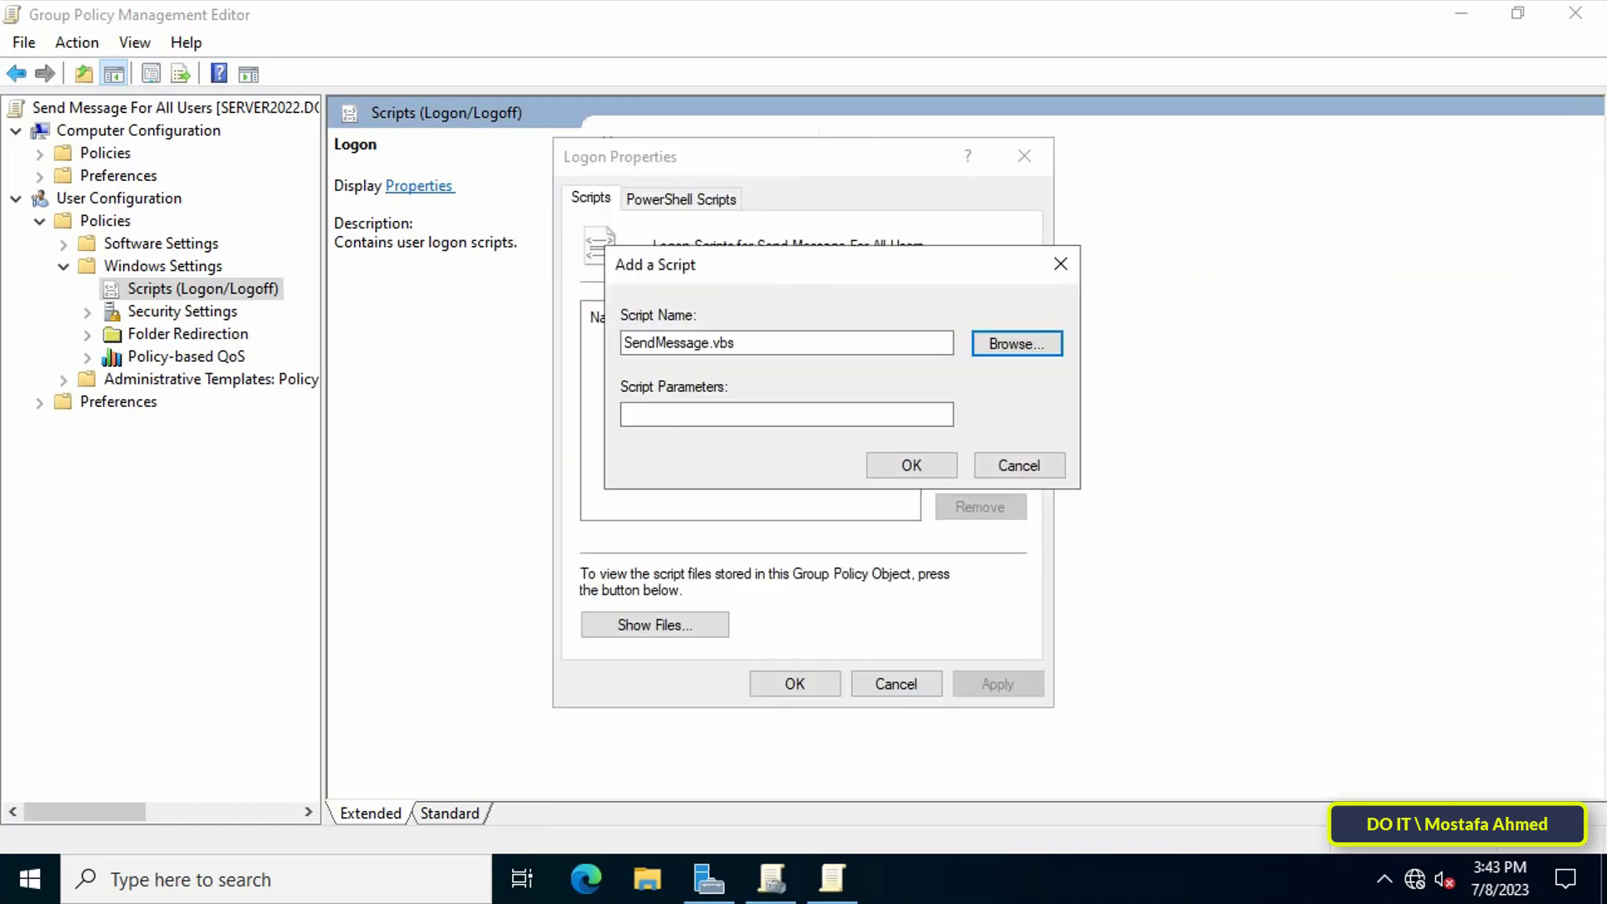
click(932, 471)
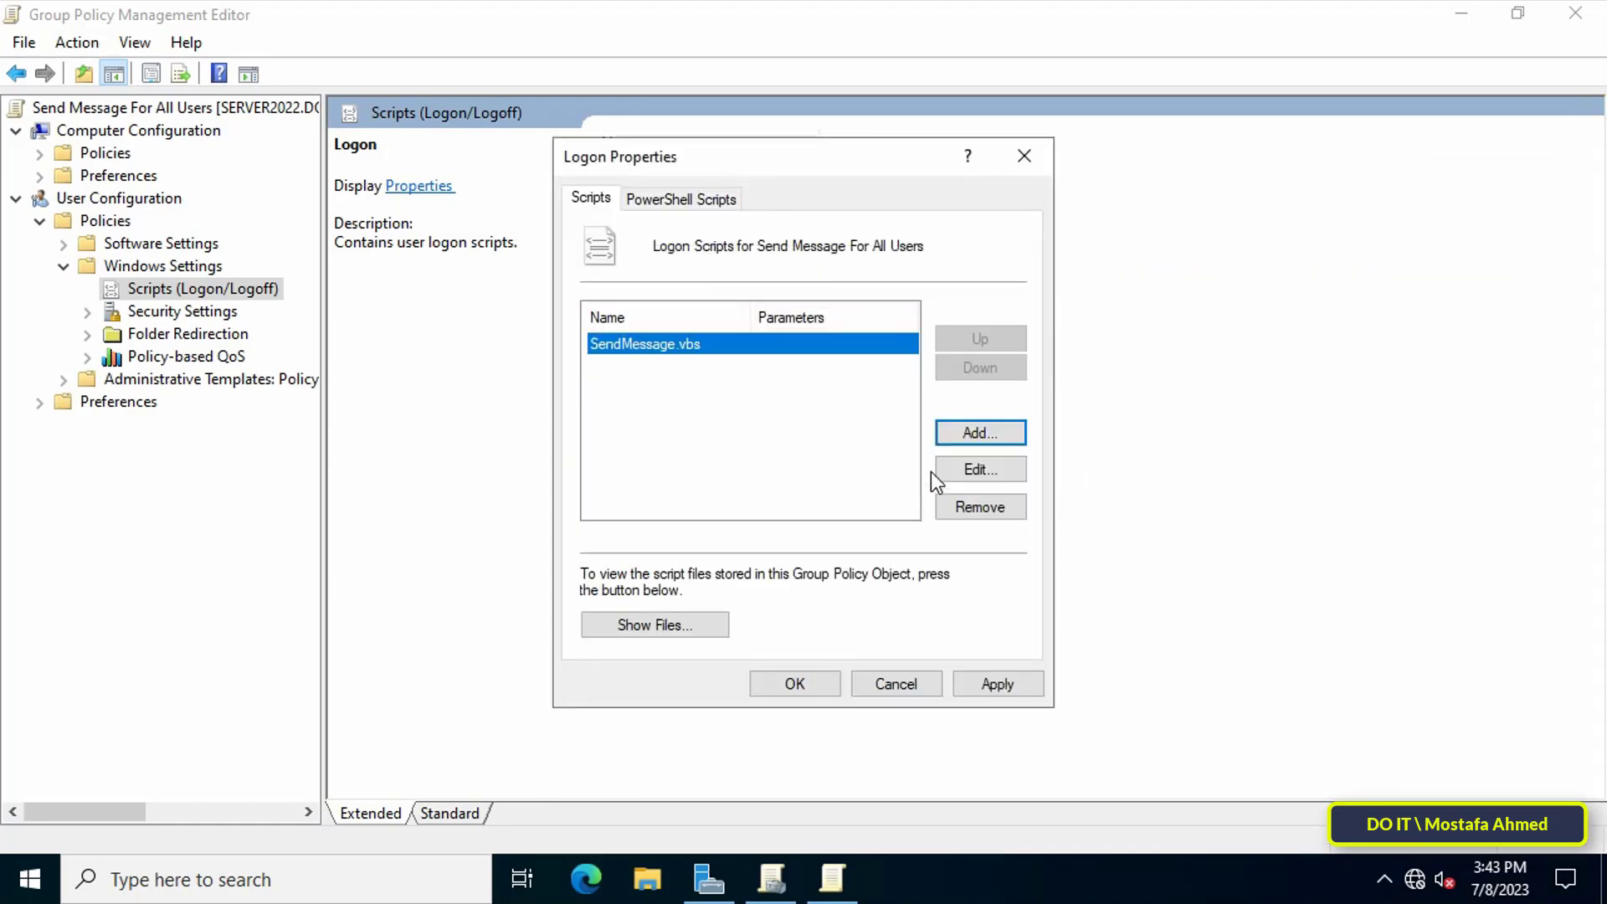
Apply the logon script setting and close the Editor and Group Policy Management.
click(1012, 687)
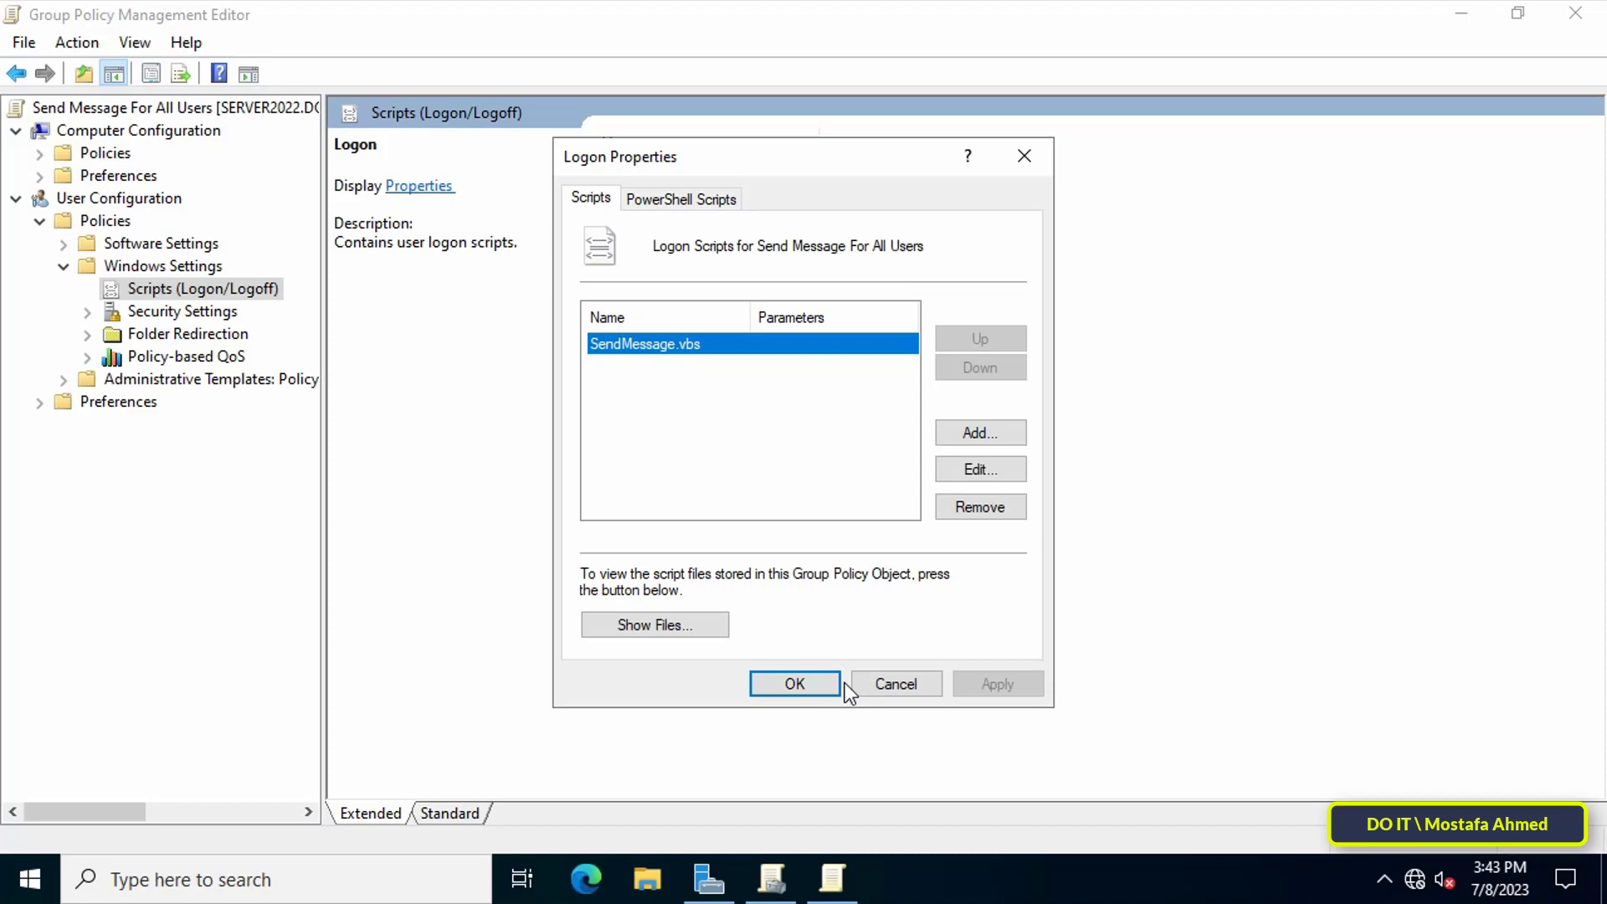
click(822, 685)
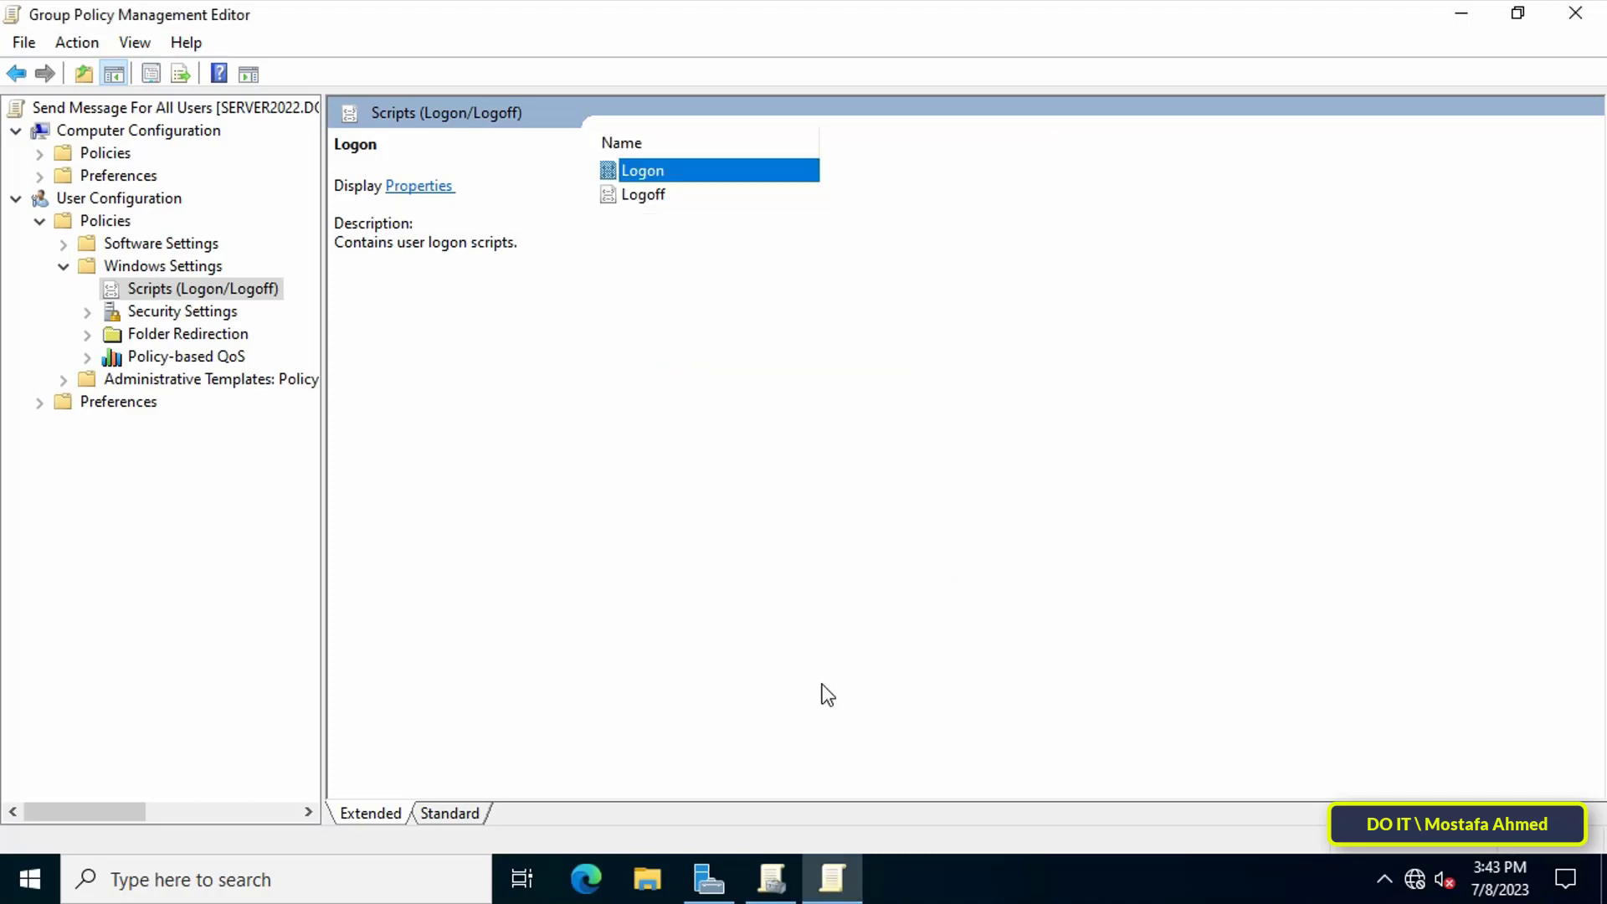
click(1581, 29)
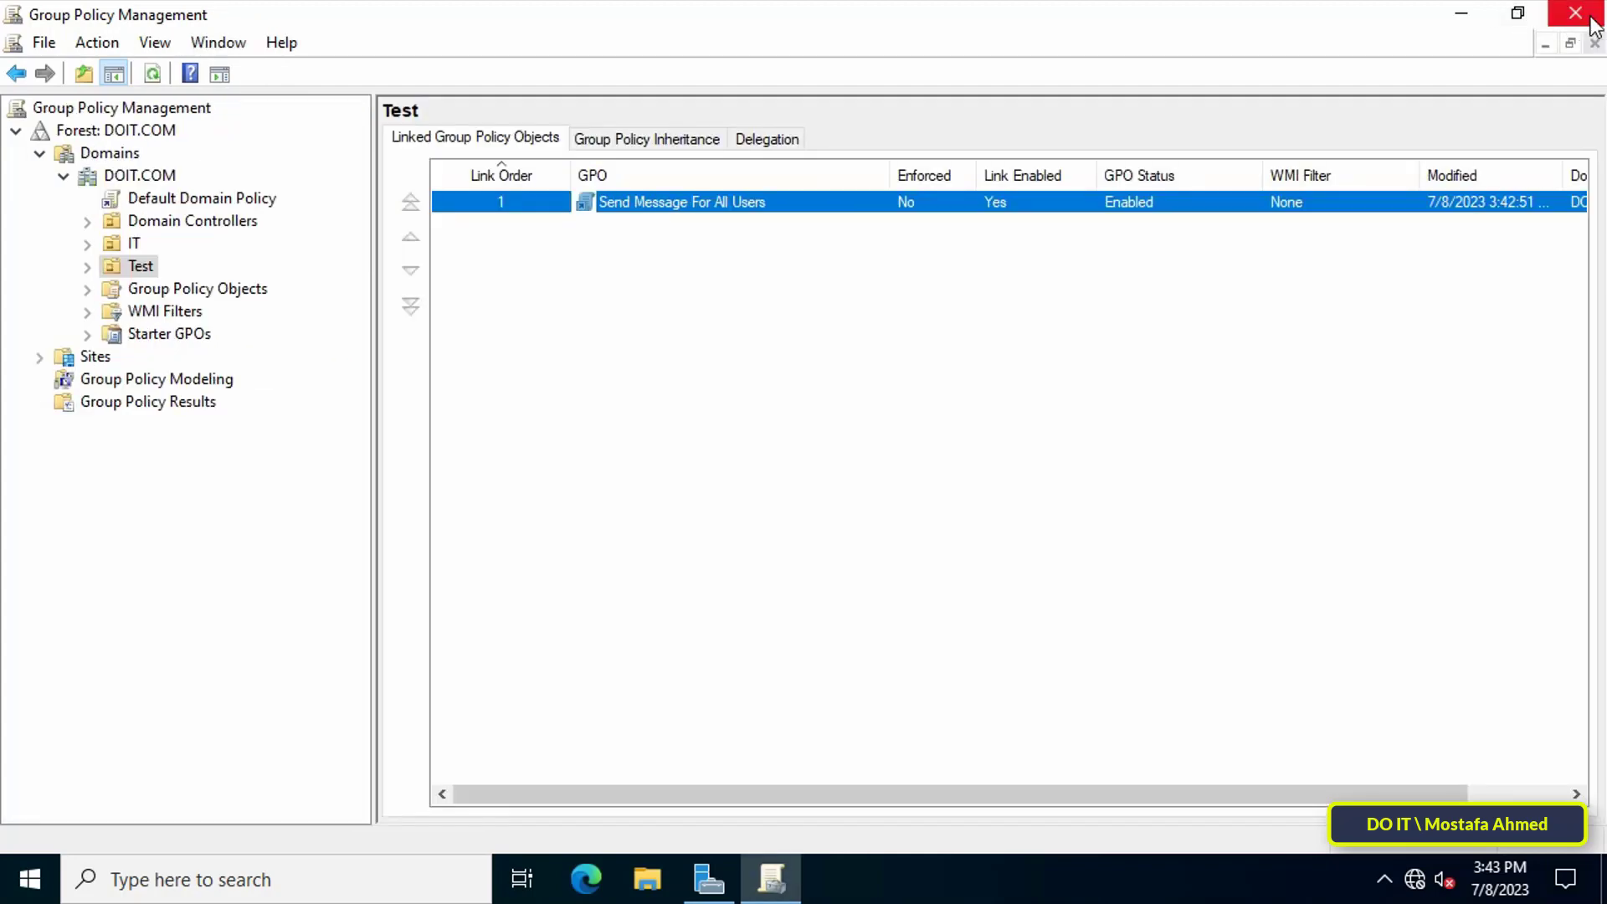
click(1589, 20)
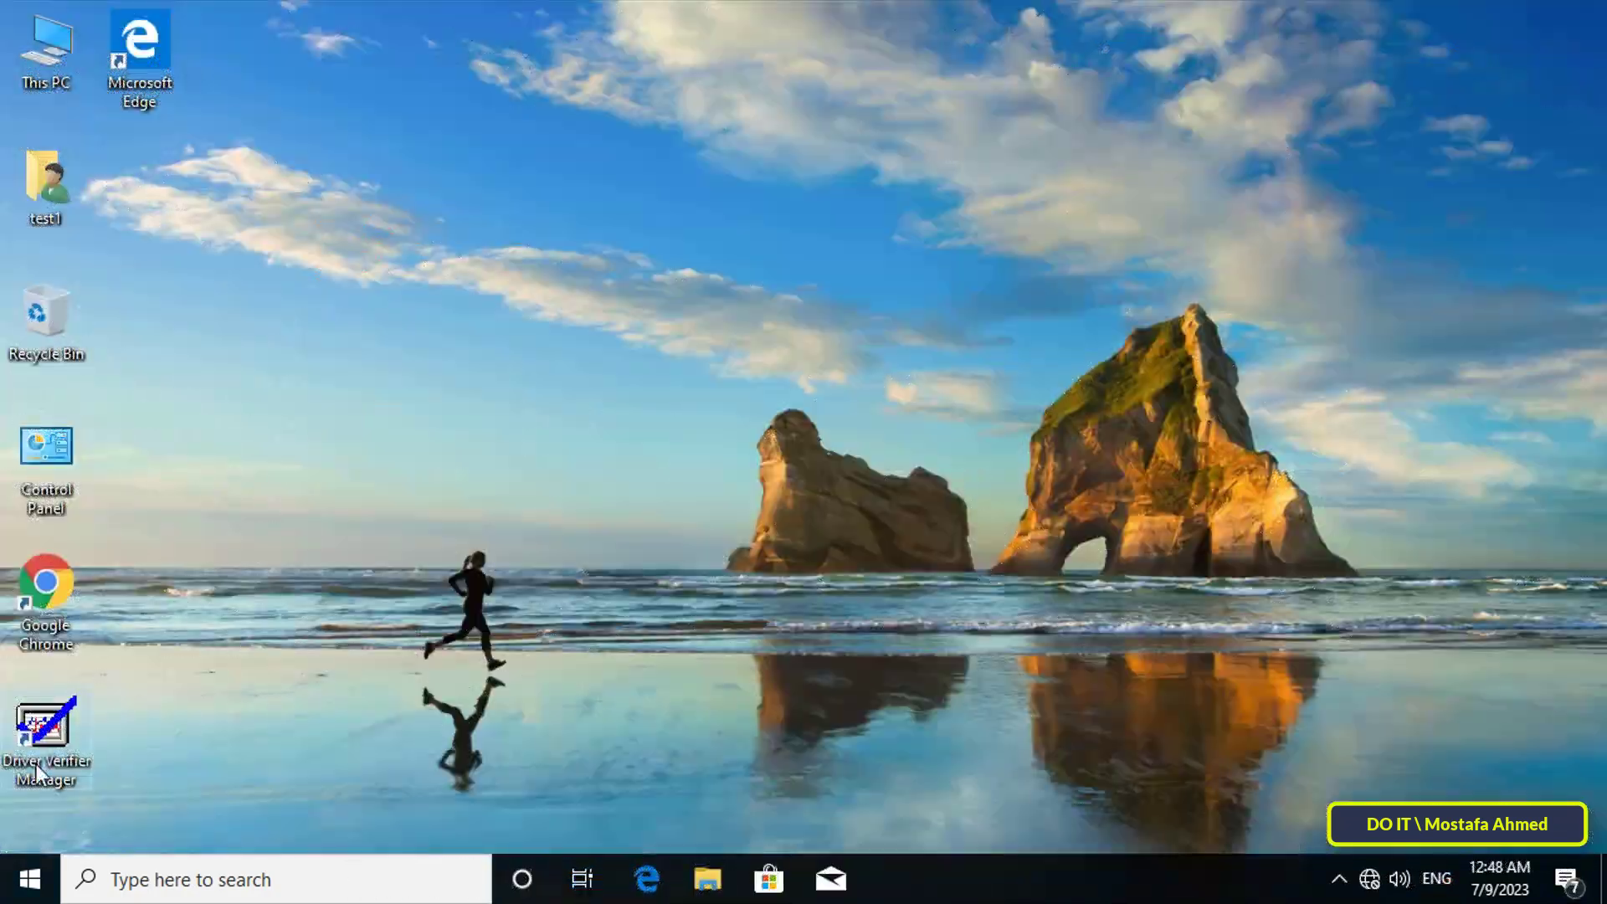
Restart the Windows 10 client from the Start menu's Power options.
click(31, 885)
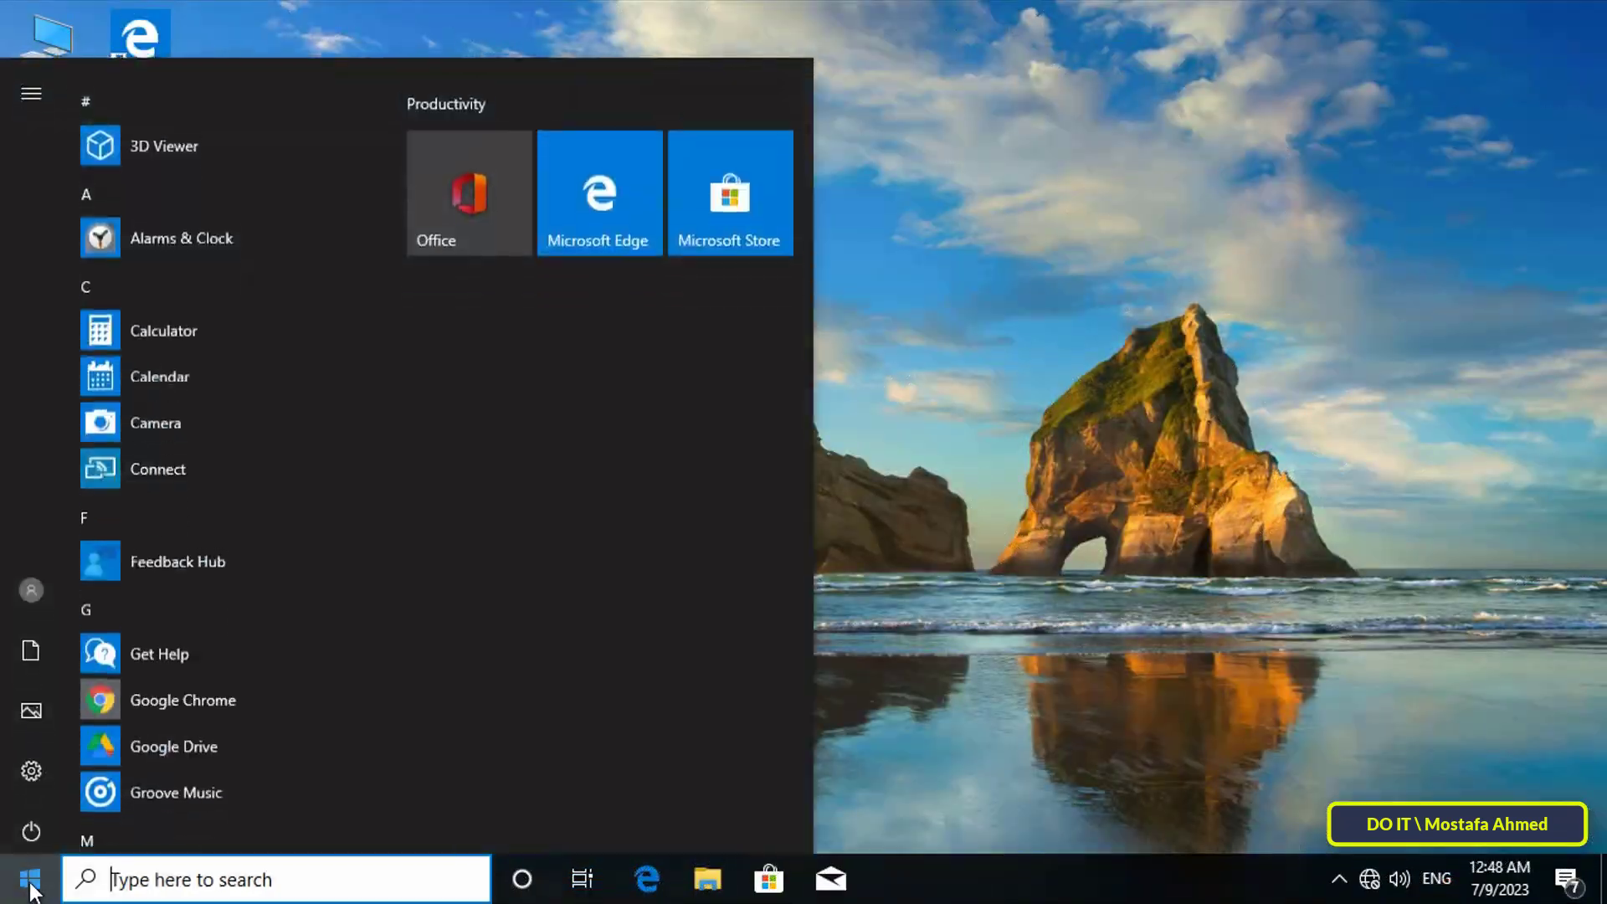
click(33, 829)
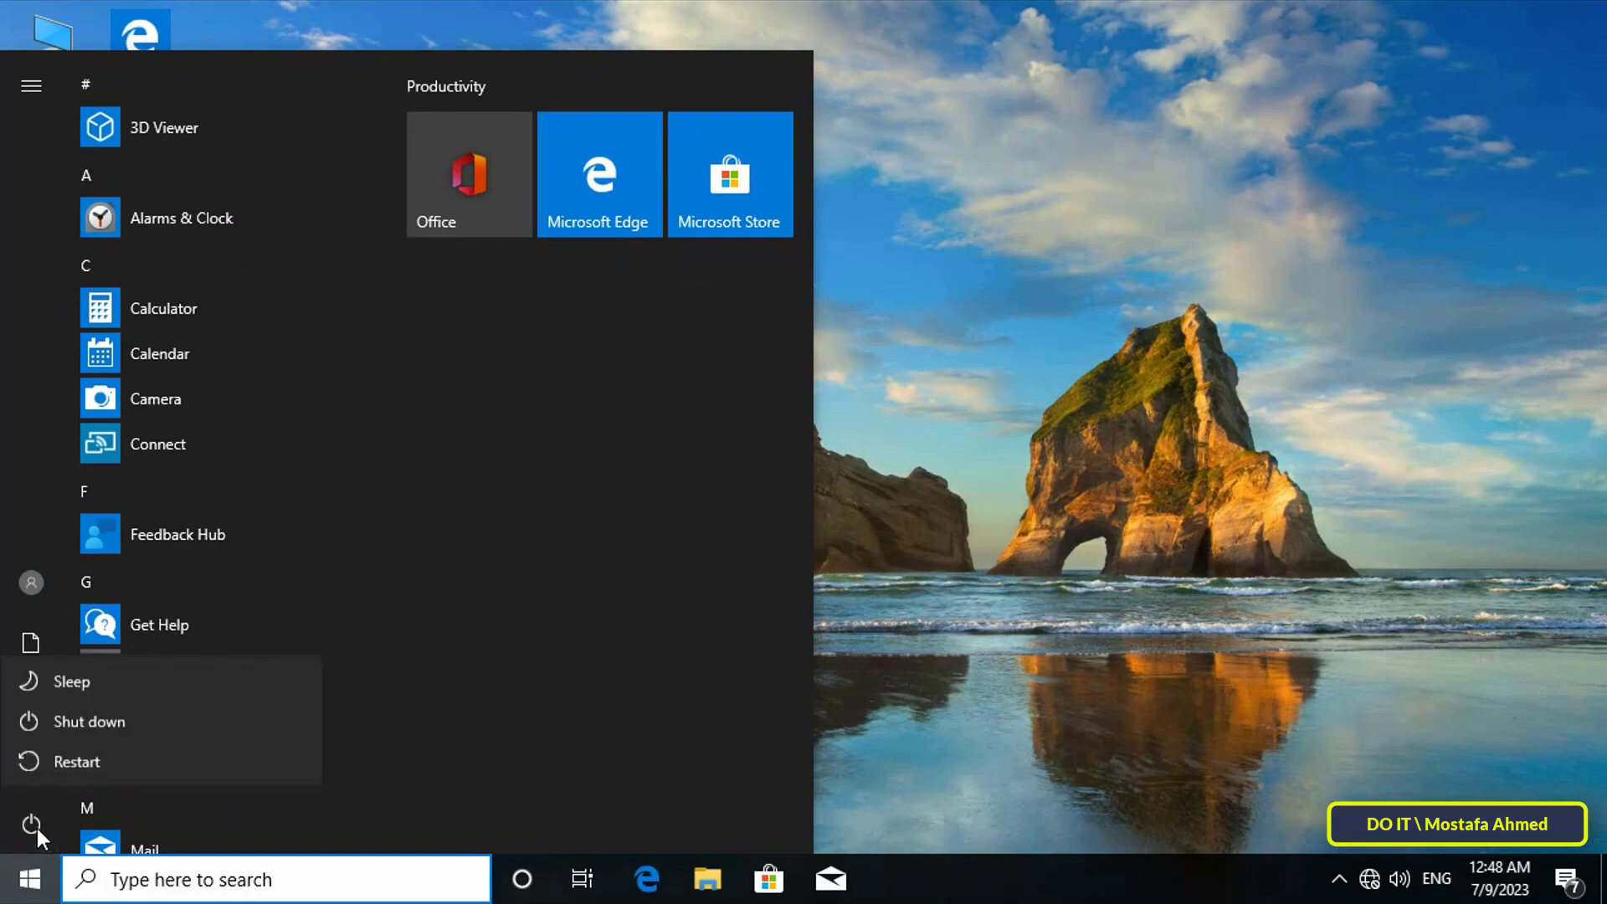
click(114, 760)
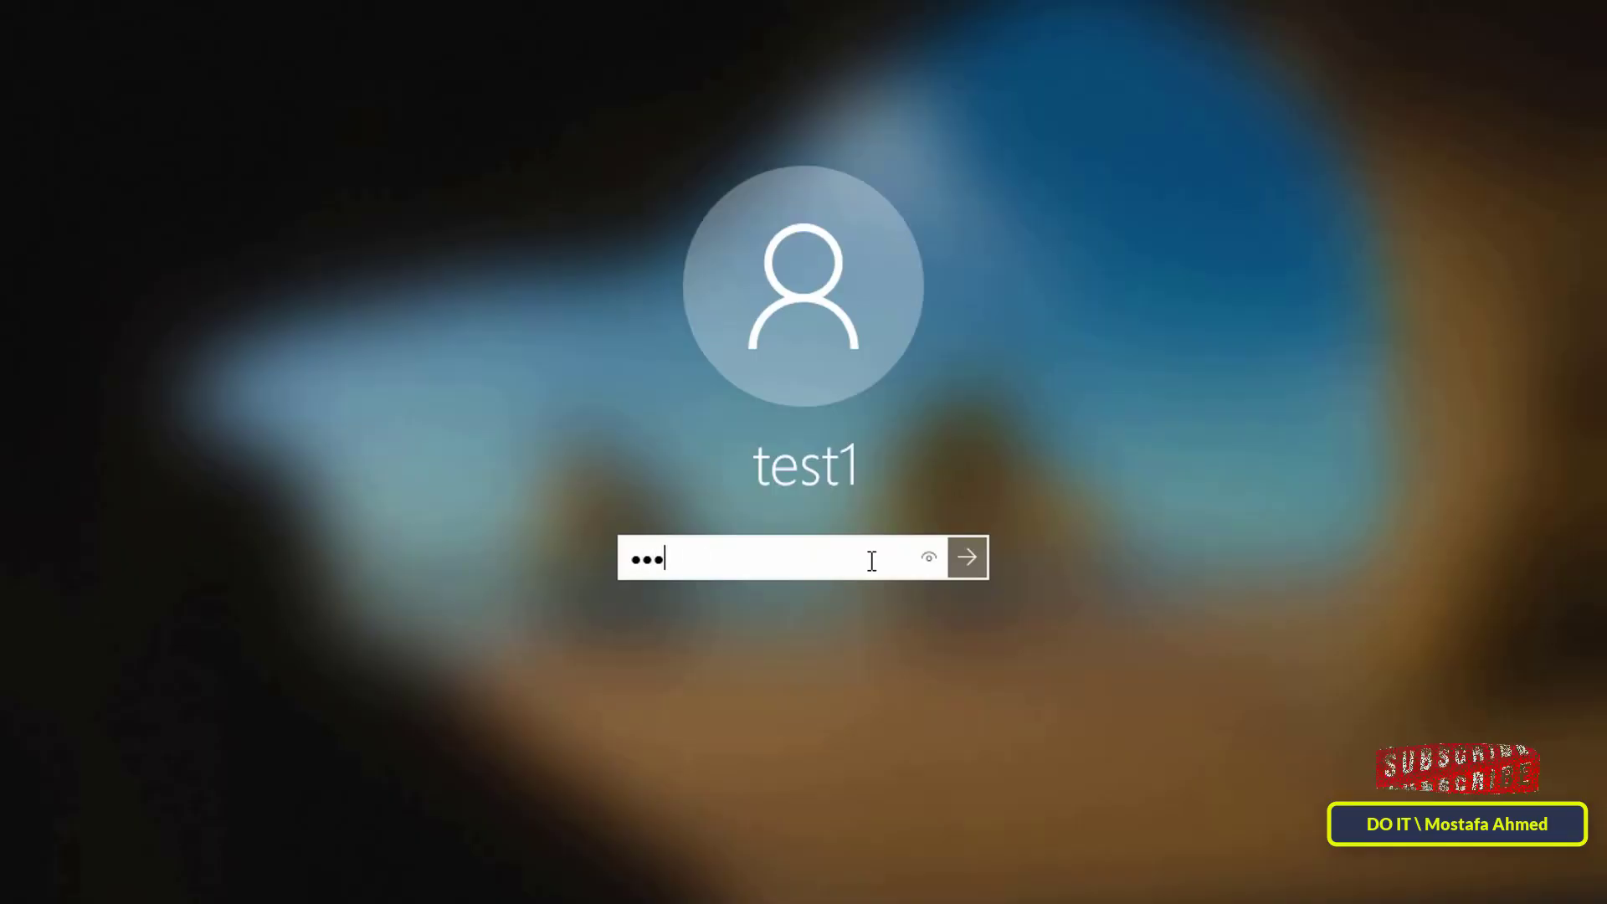
Enter the test user's password to sign in to the client.
text(4567)
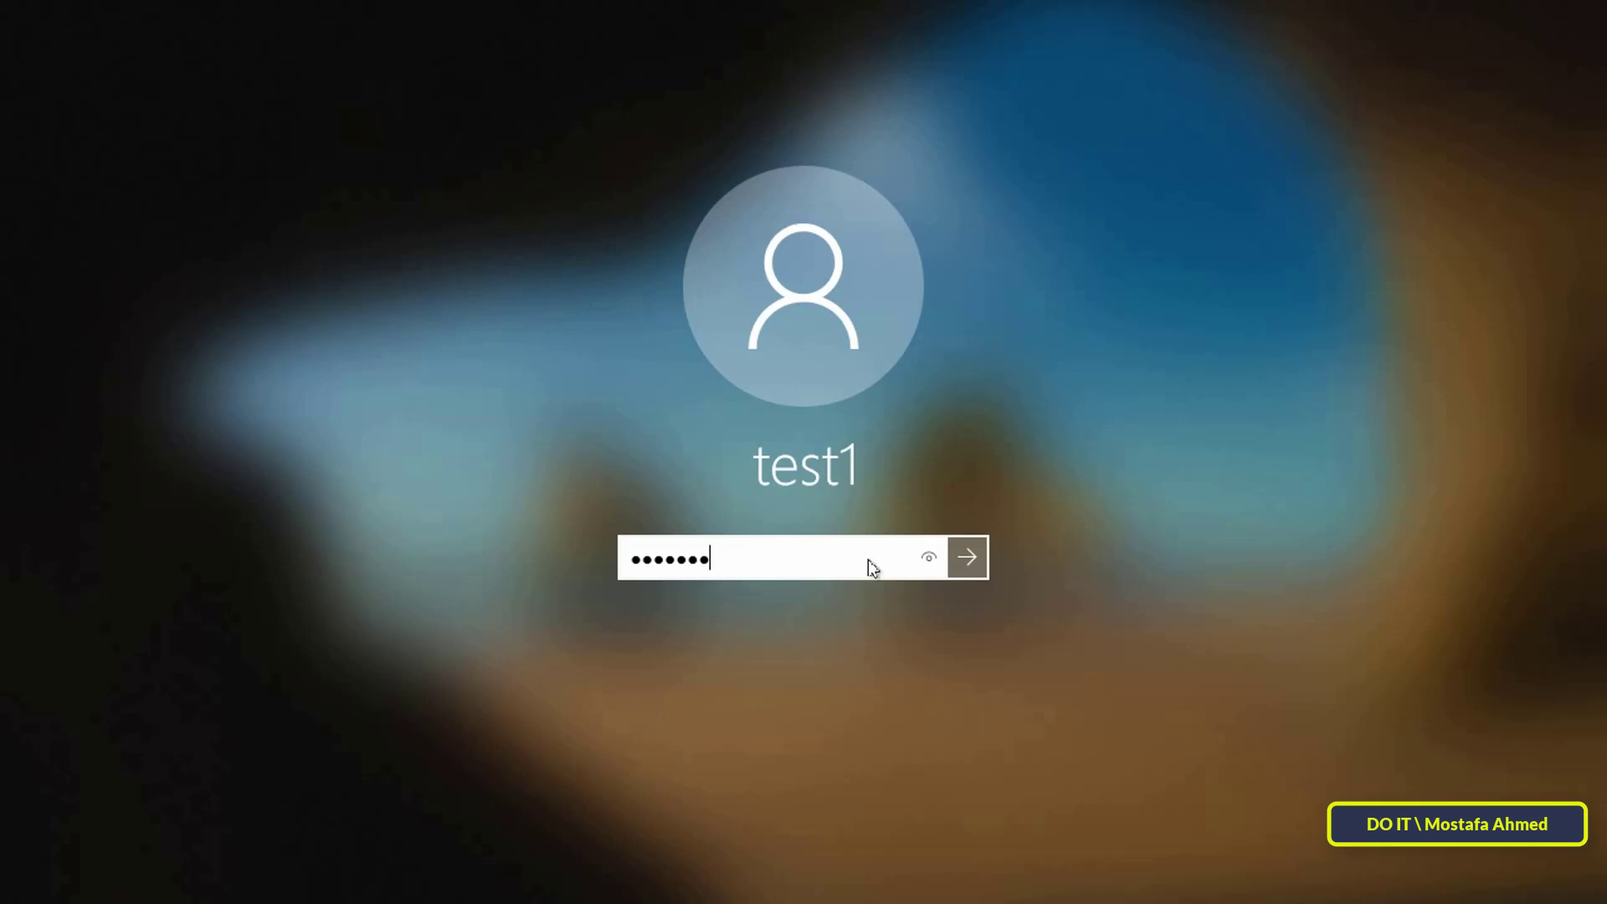
key(Return)
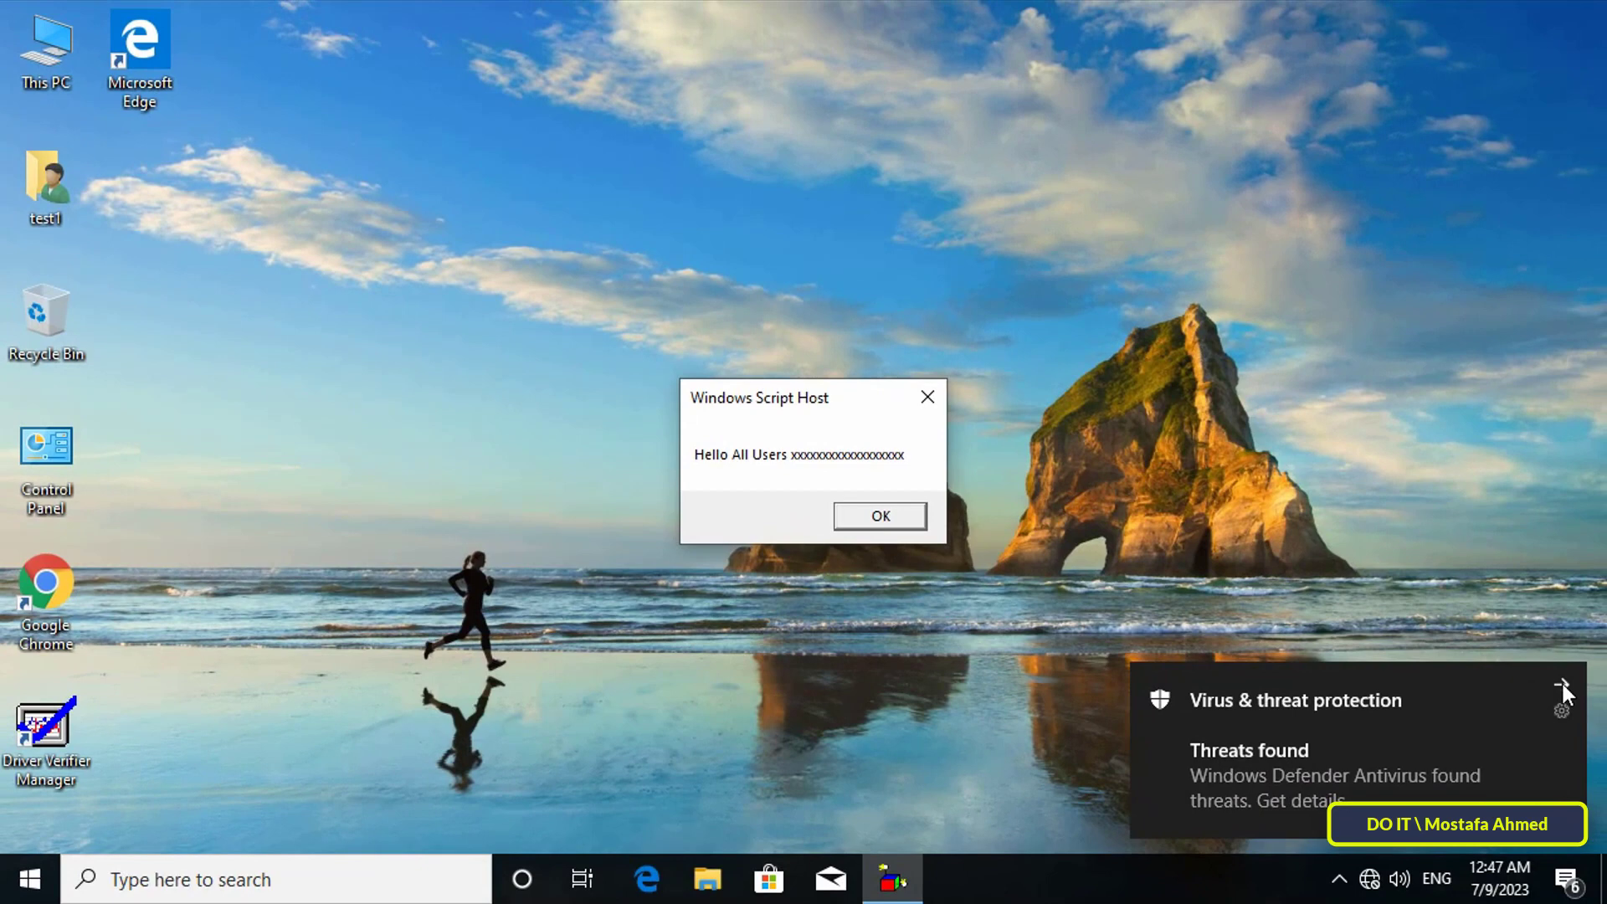
Close the Windows Defender 'Threats found' notification.
click(1562, 683)
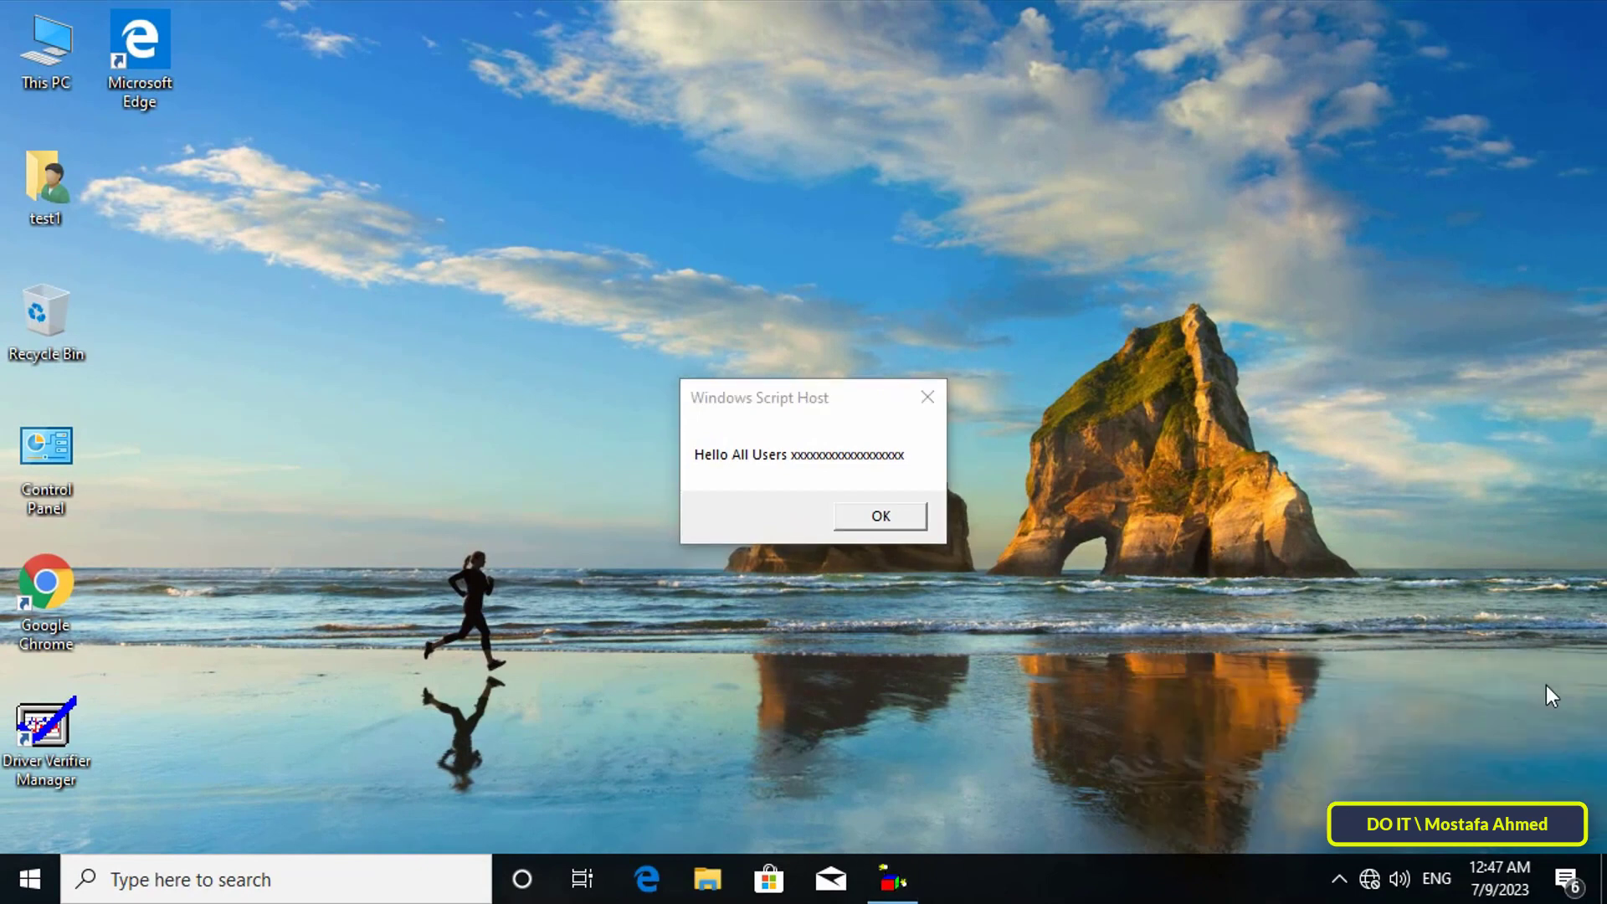